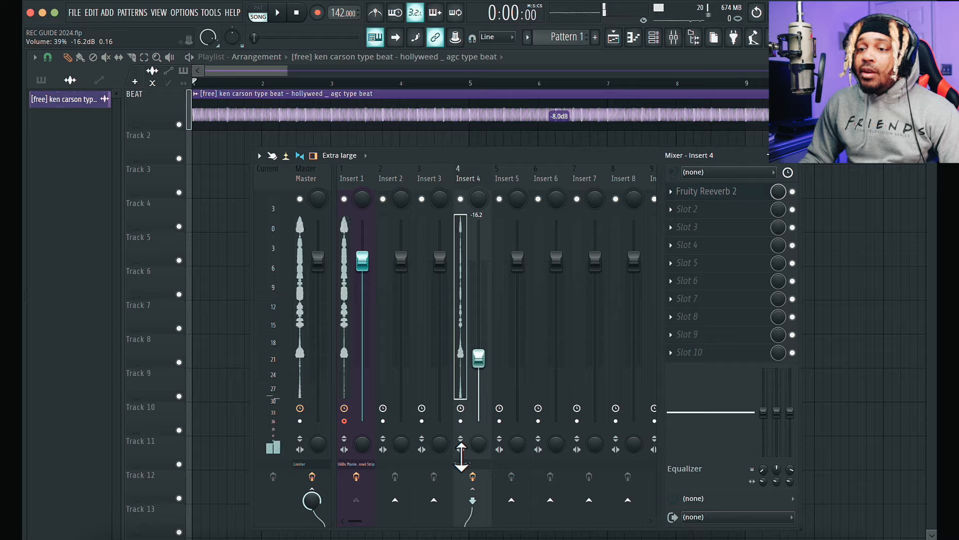
Step: Add Fruity Delay 3 to Insert 5 and adjust the send level from Insert 1 to it
click(683, 205)
mouse_move(685, 206)
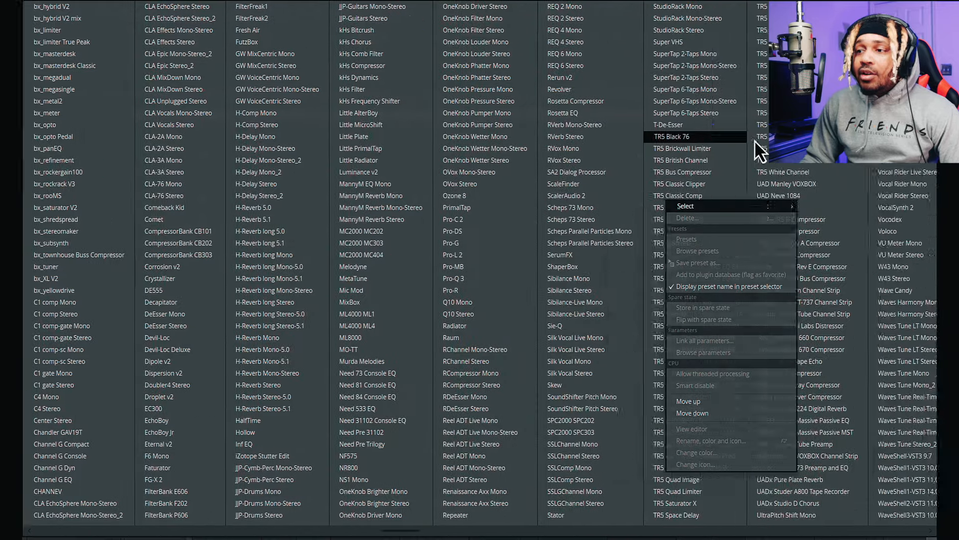
scroll(754, 139, down, 10)
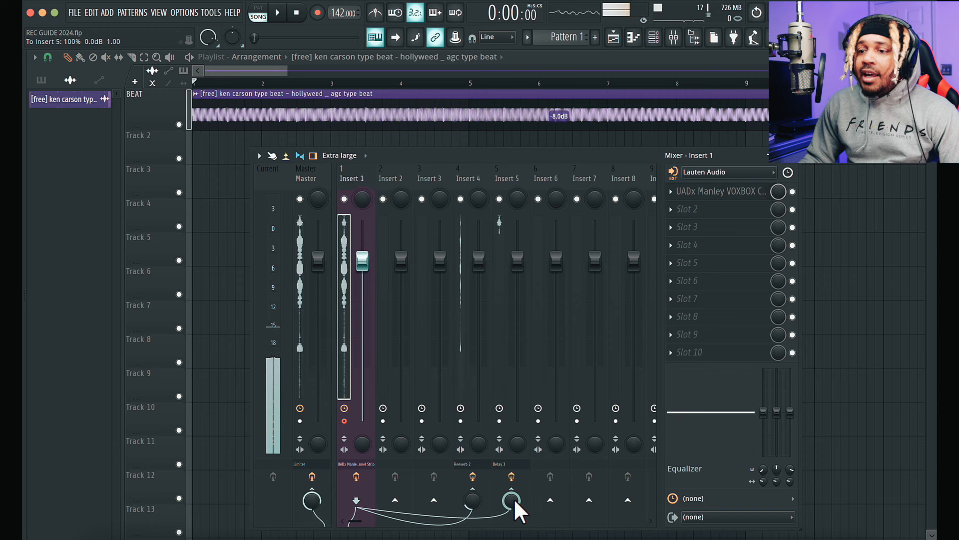
drag(512, 499, 505, 60)
Step: Open Fruity Delay 3 on Insert 5 and set its delay time to 1/4
click(517, 172)
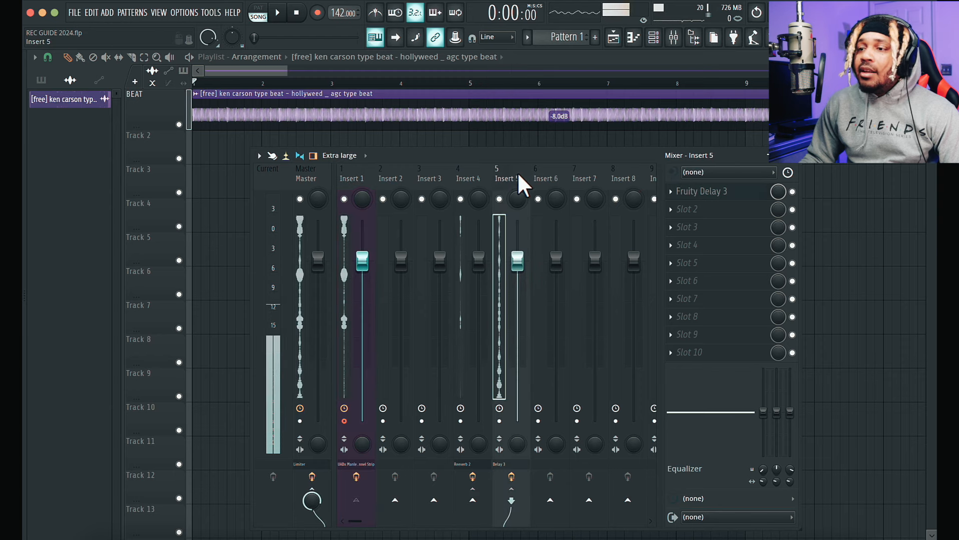
click(715, 192)
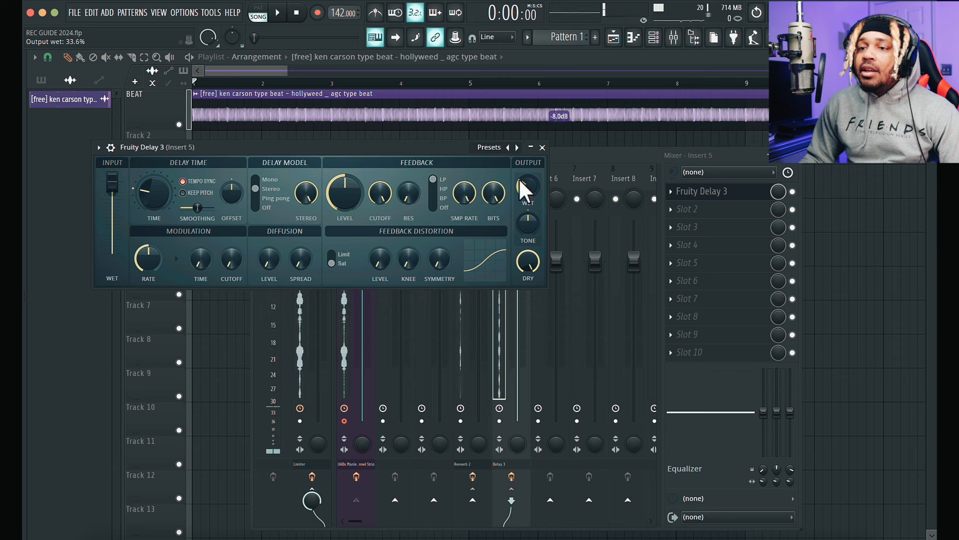
right_click(157, 186)
mouse_move(254, 212)
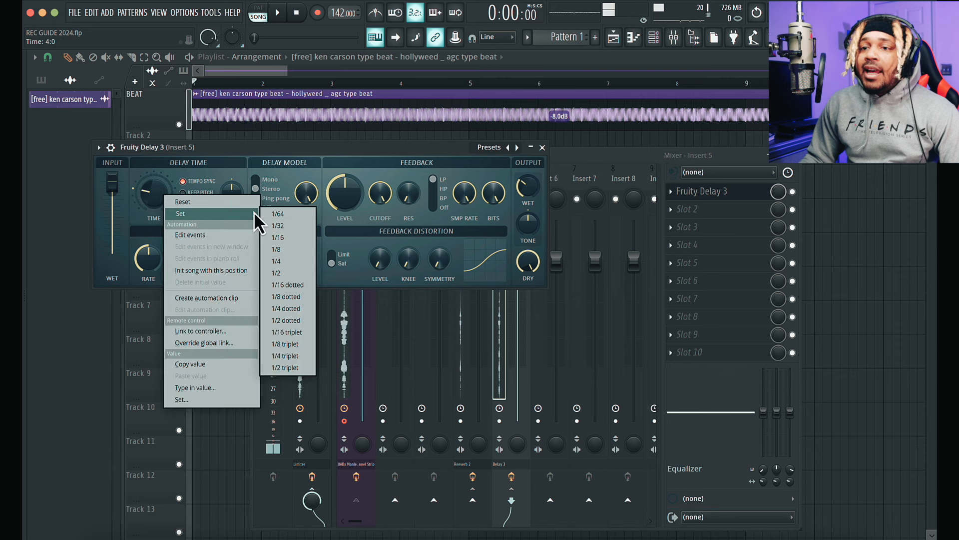
click(291, 262)
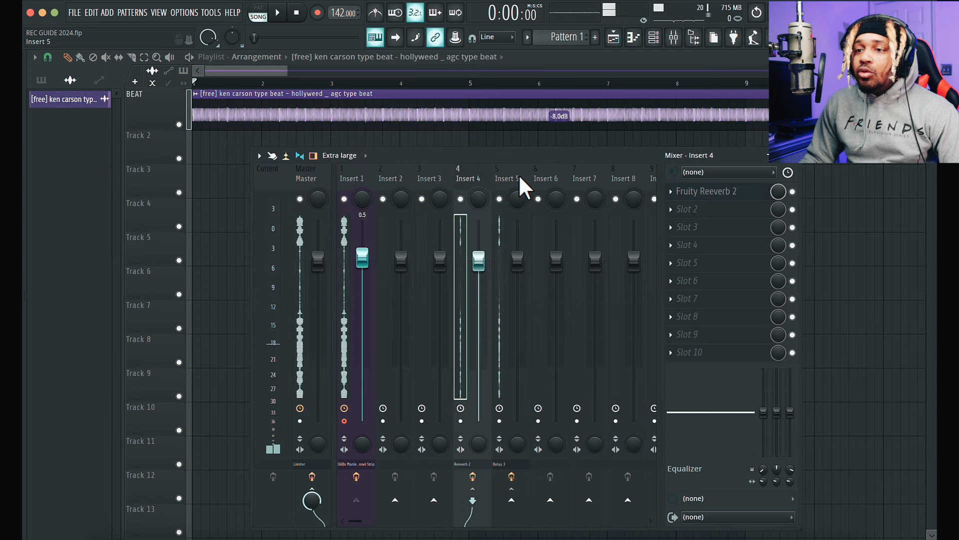
Step: Review the effects and send routing of Insert 1, the Insert 4 reverb and the Insert 5 delay
click(518, 175)
click(471, 173)
click(369, 172)
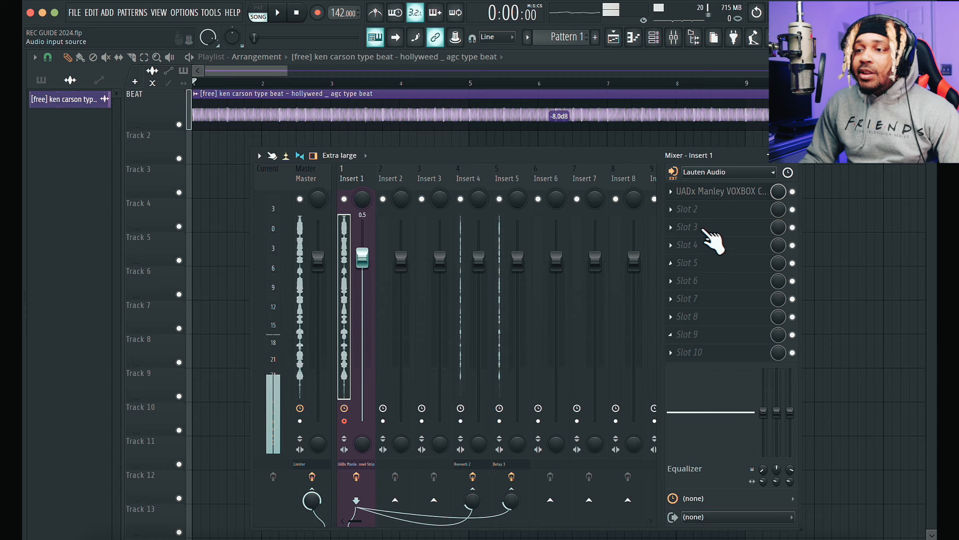
click(465, 172)
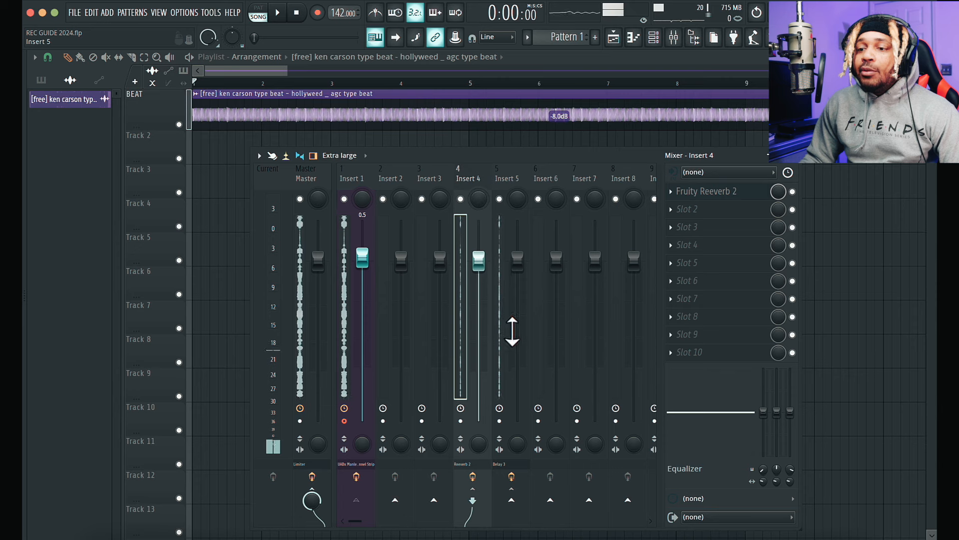
click(349, 171)
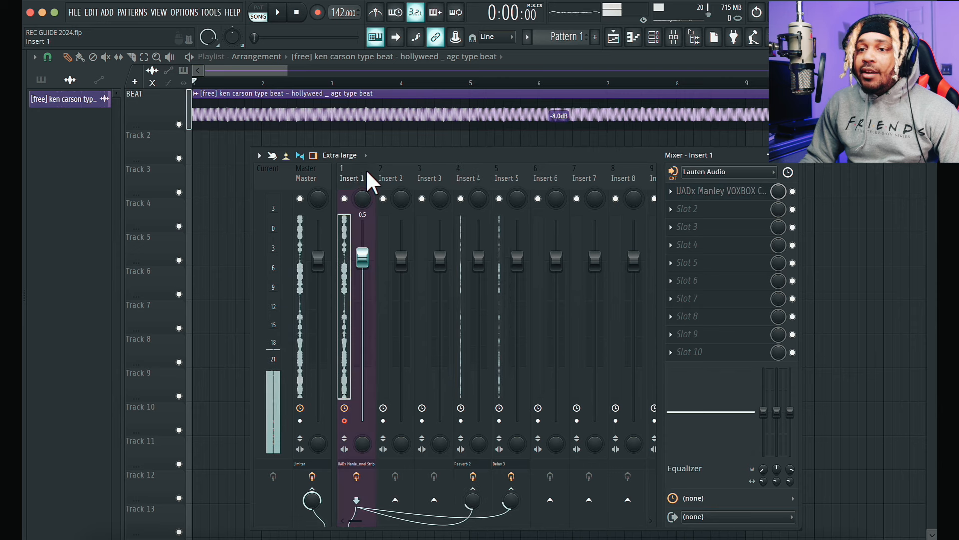
Step: Route Insert 6 as a send to the Insert 4 reverb track
click(555, 172)
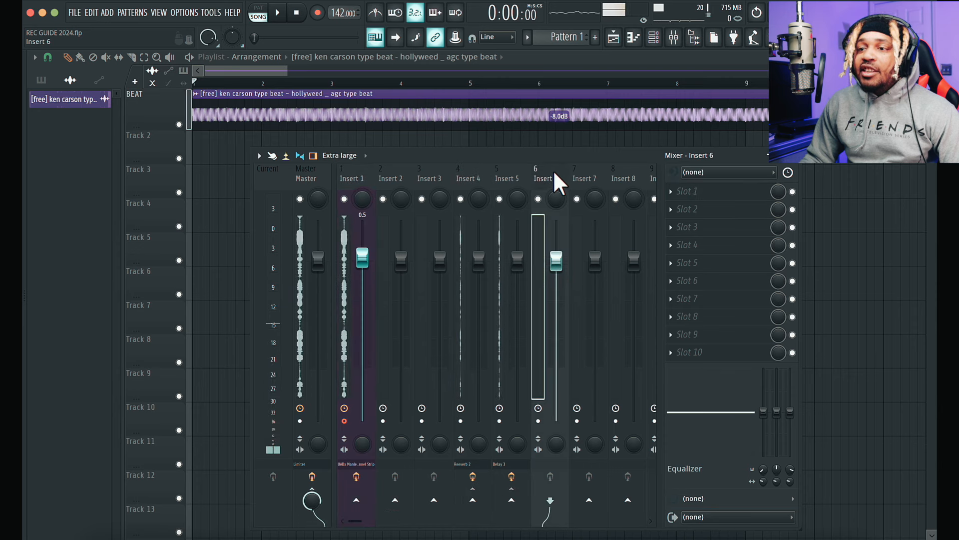
click(473, 499)
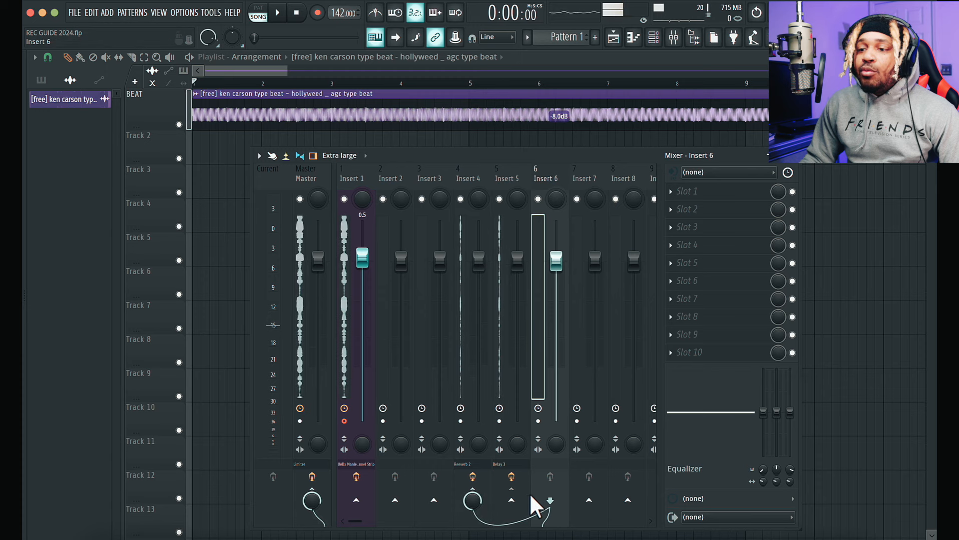
Step: Rename mixer Insert 1 as REC TRACK and colour it red
click(356, 178)
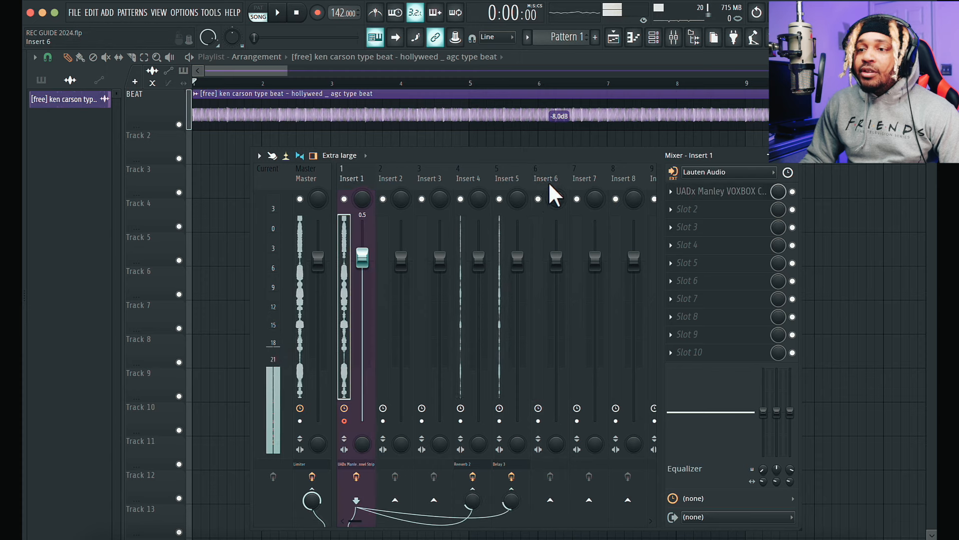
right_click(359, 177)
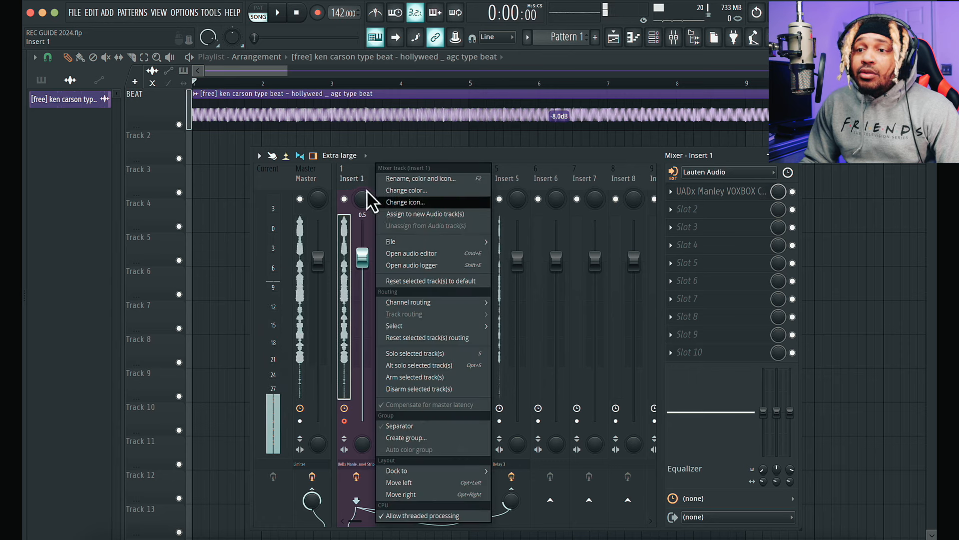
click(392, 178)
text(REC TRACK)
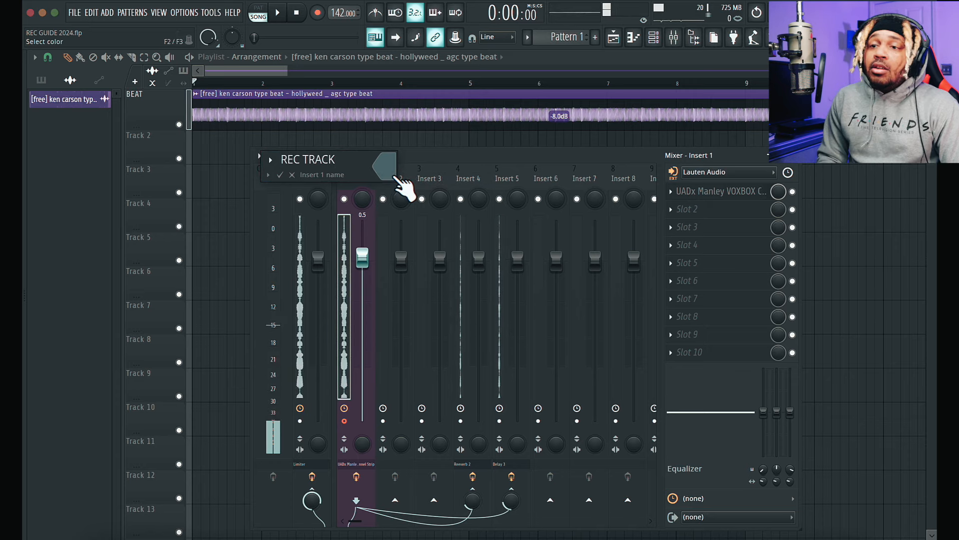
click(392, 171)
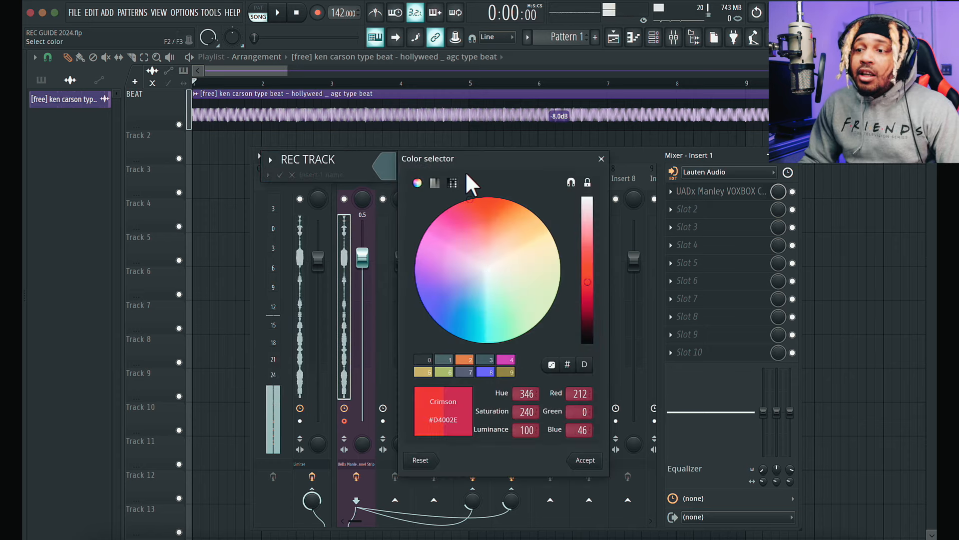
click(586, 460)
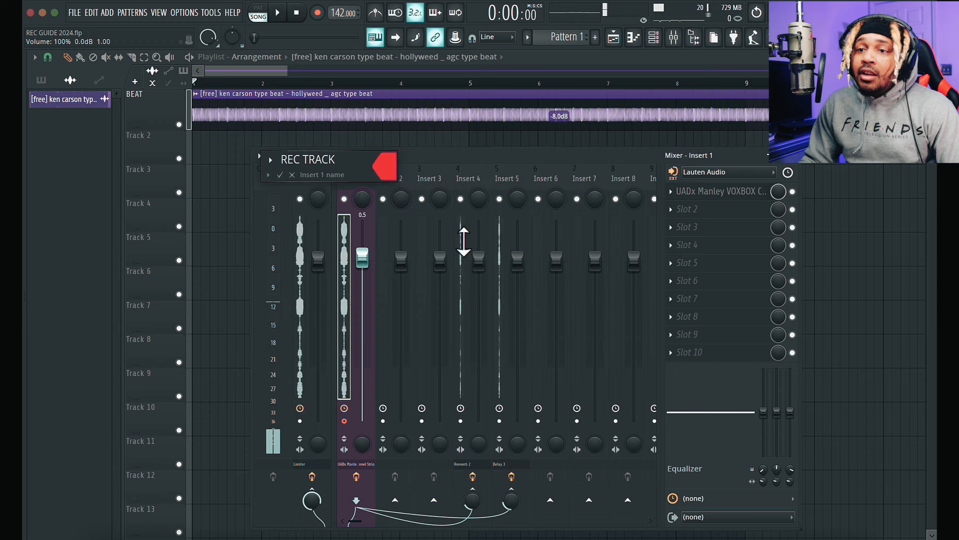
click(280, 174)
Step: Assign REC TRACK to a new audio track in the playlist and enlarge its lane height to 126%
right_click(352, 172)
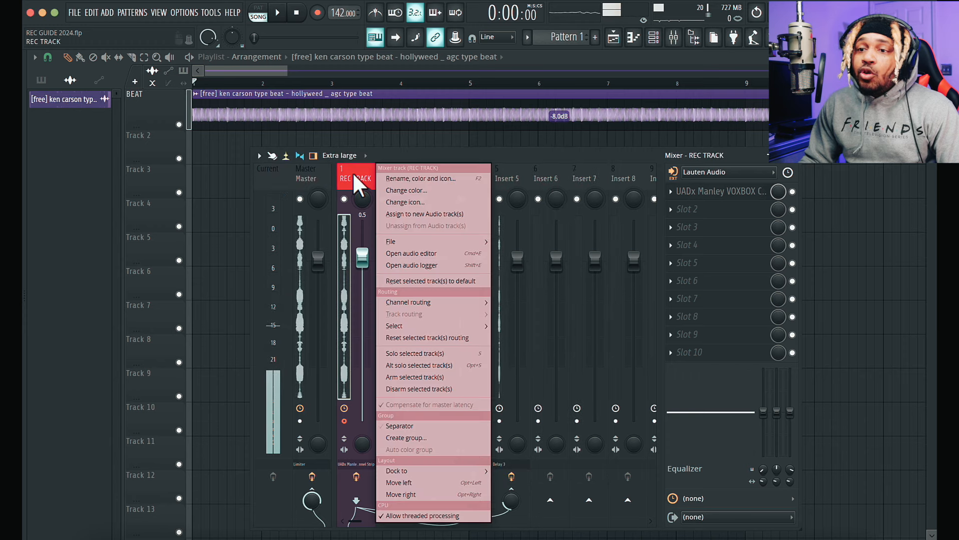
click(418, 218)
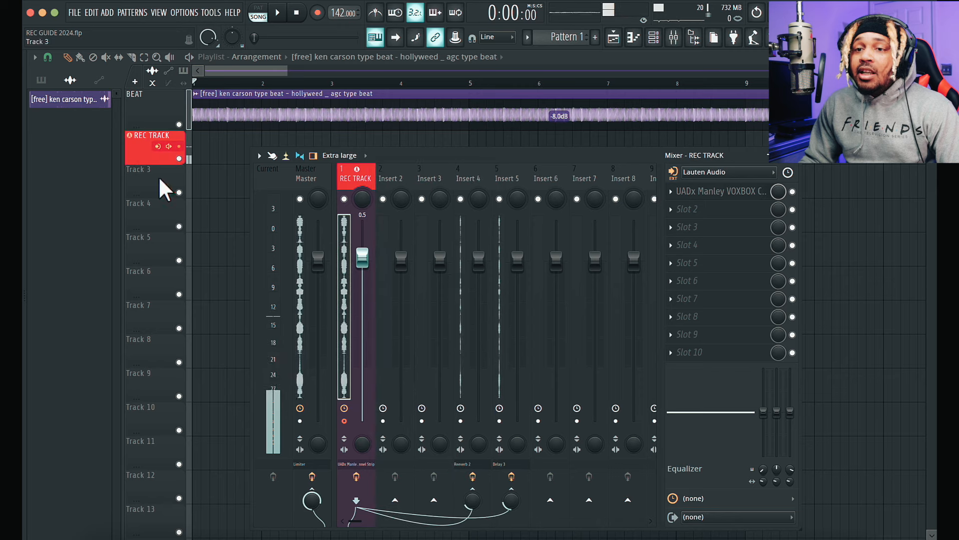
mouse_move(146, 164)
mouse_down()
mouse_move(145, 186)
mouse_move(148, 170)
mouse_up()
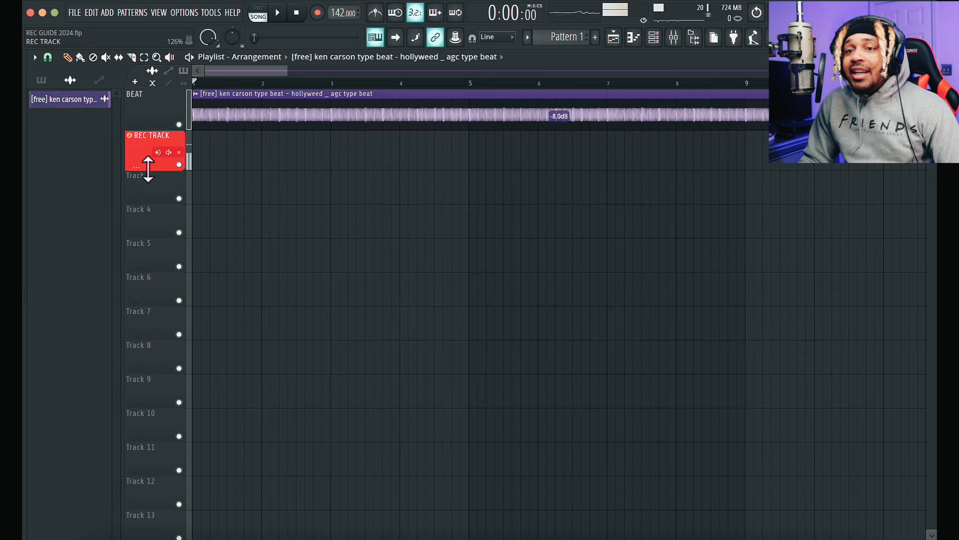
click(169, 151)
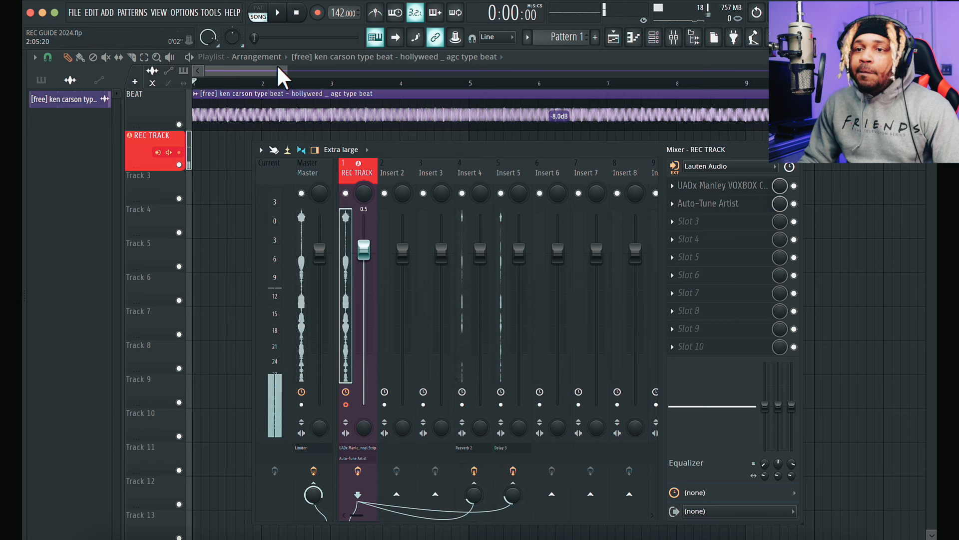
Step: Enable recording and record a vocal take of about 15 seconds on REC TRACK over the beat
click(318, 13)
click(481, 368)
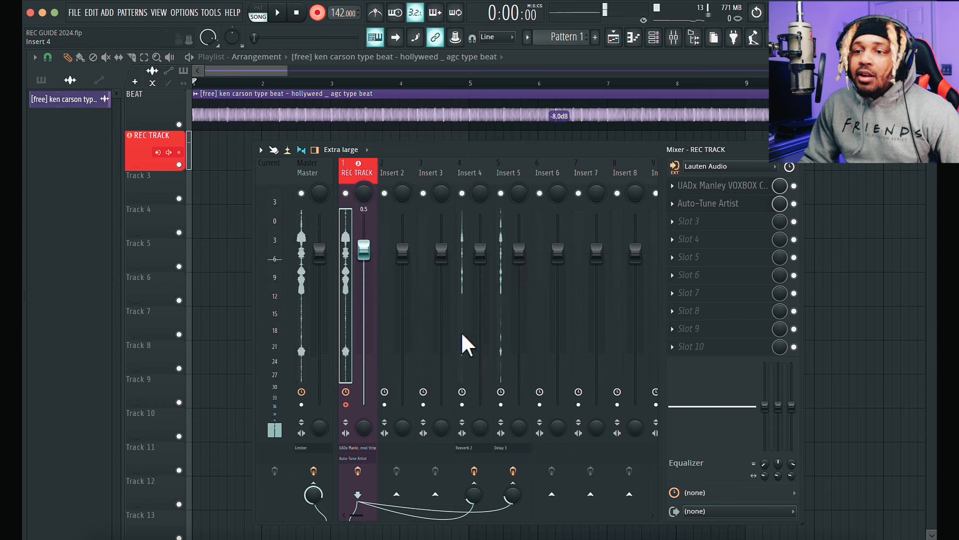
right_click(318, 15)
click(336, 29)
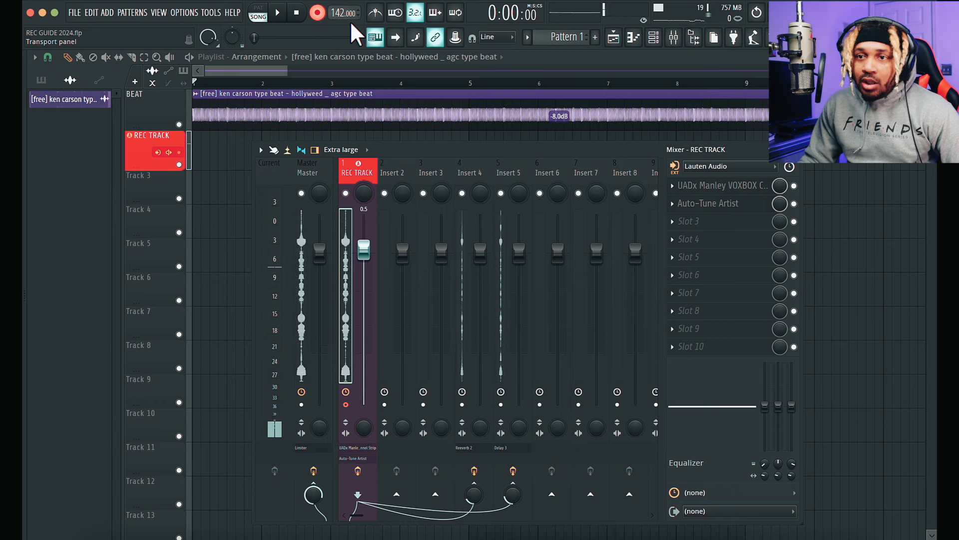
key(space)
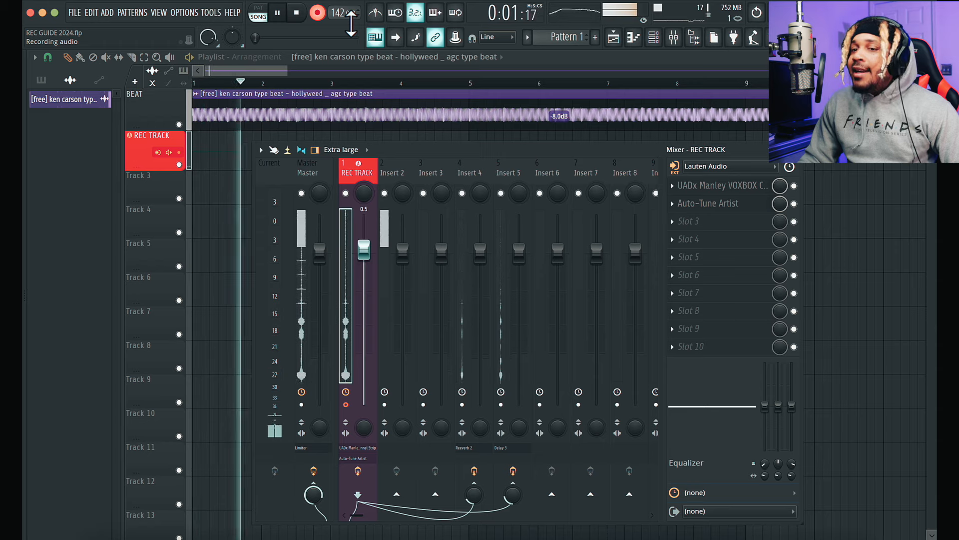
drag(479, 149, 469, 194)
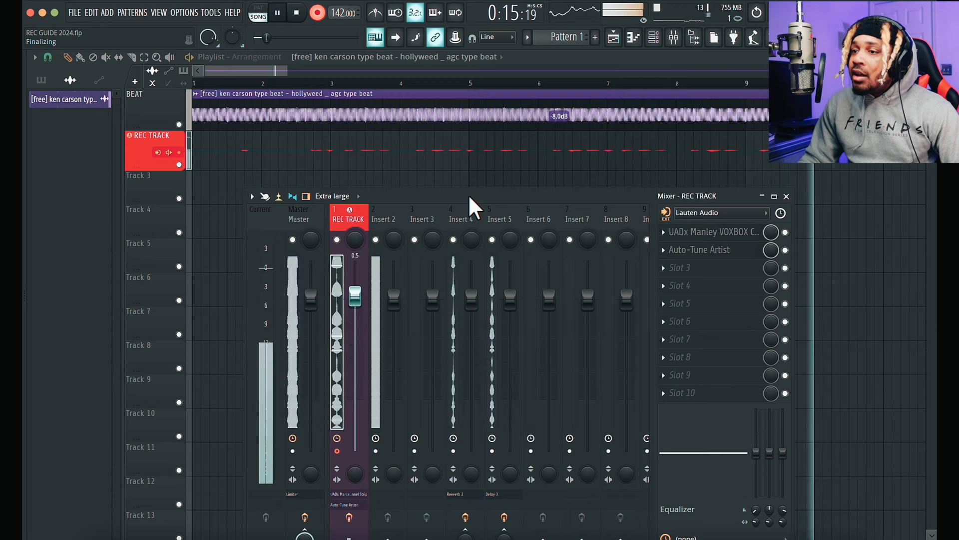
key(space)
Step: Check which recording source option is set for REC TRACK's external input
click(666, 212)
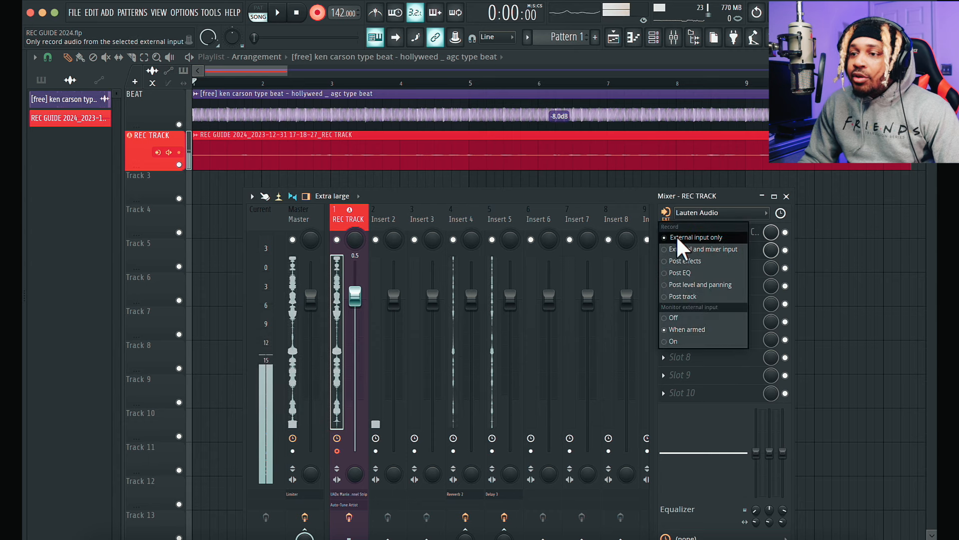
click(538, 188)
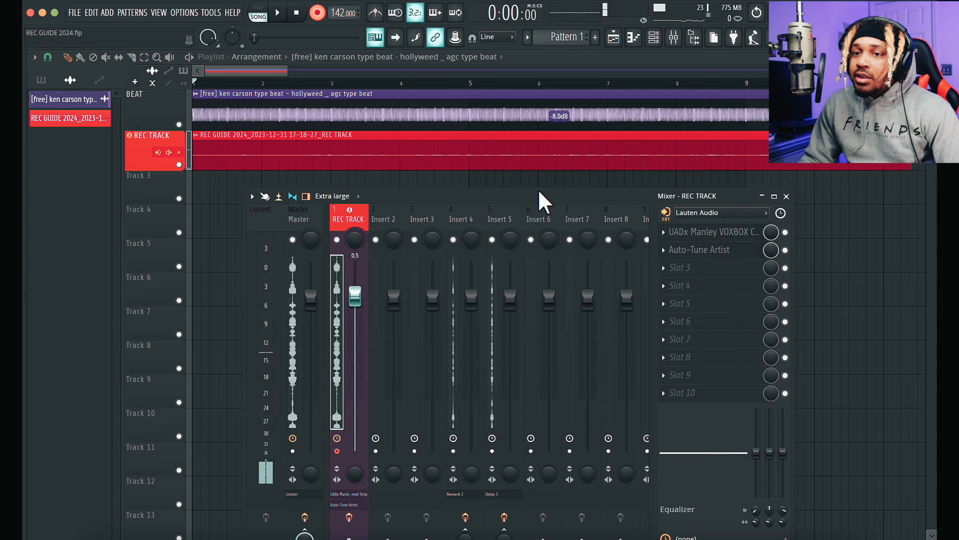
Step: Move the recorded vocal clip down to Track 3 and play it back with the beat
drag(253, 160, 250, 207)
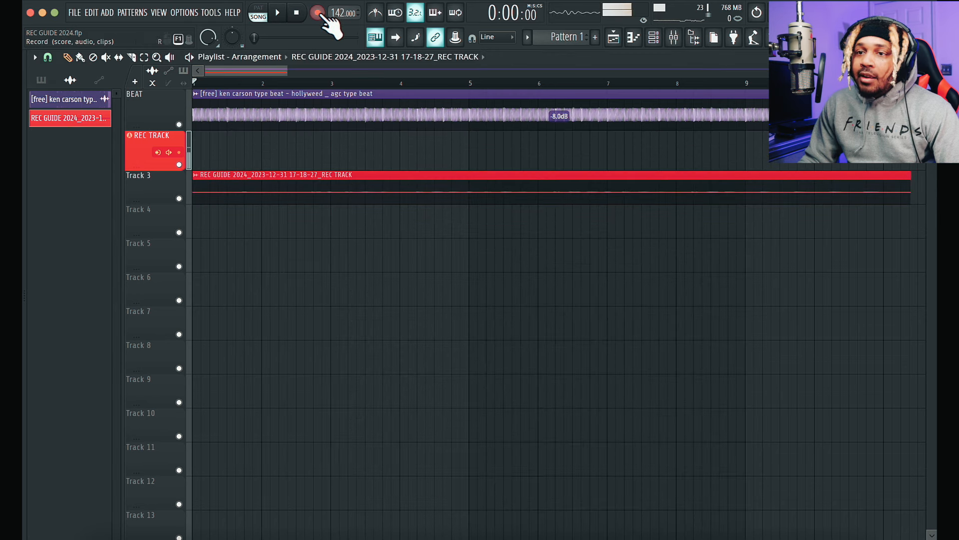
key(space)
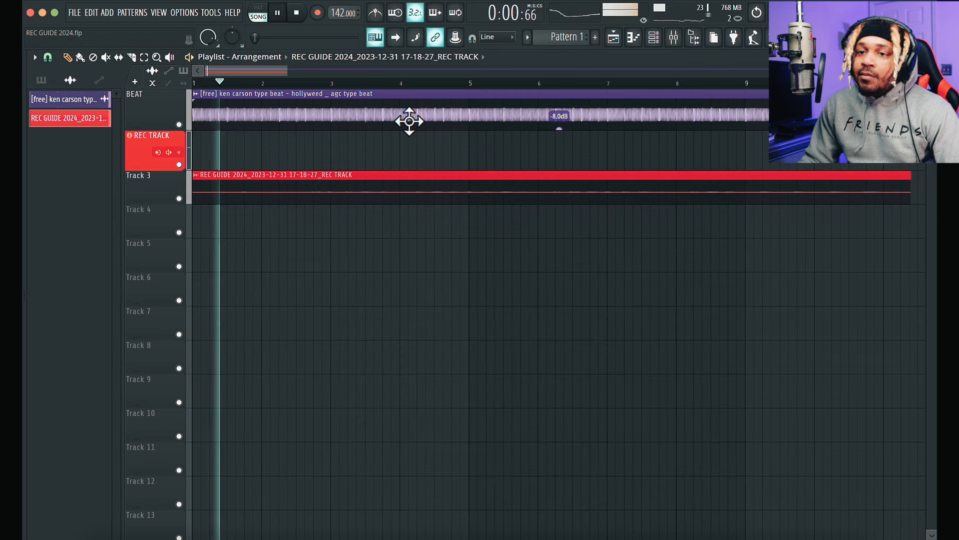
key(space)
Step: Set REC TRACK's input recording mode to Post effects in the mixer
click(683, 42)
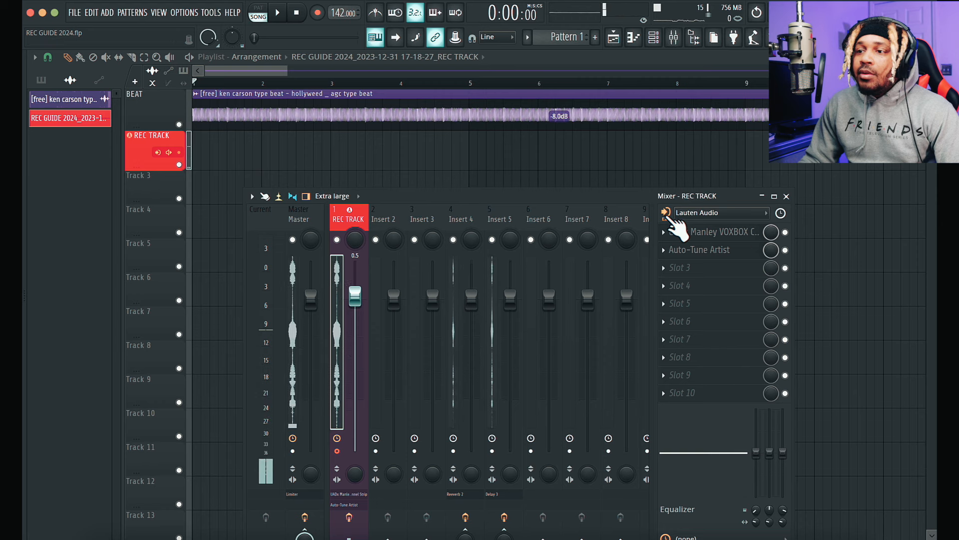
click(665, 214)
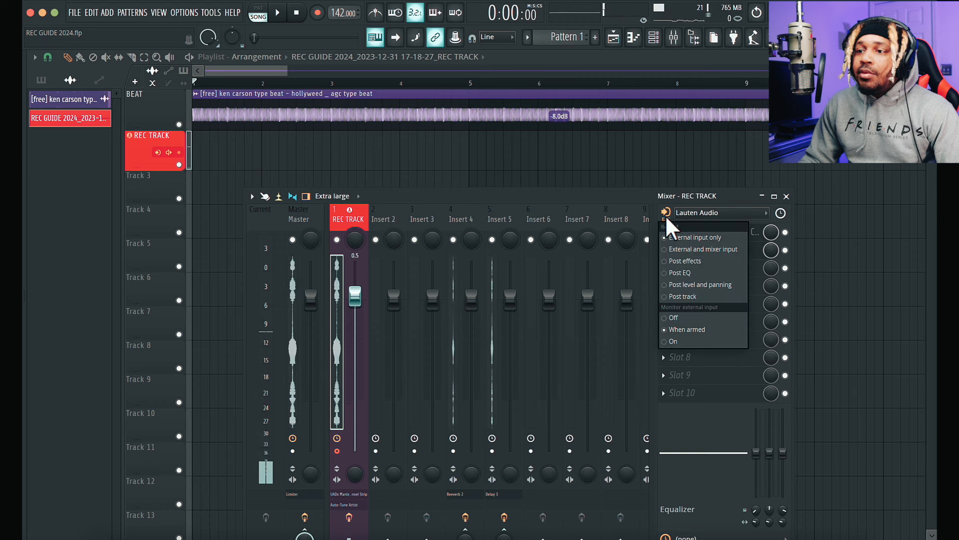
click(681, 260)
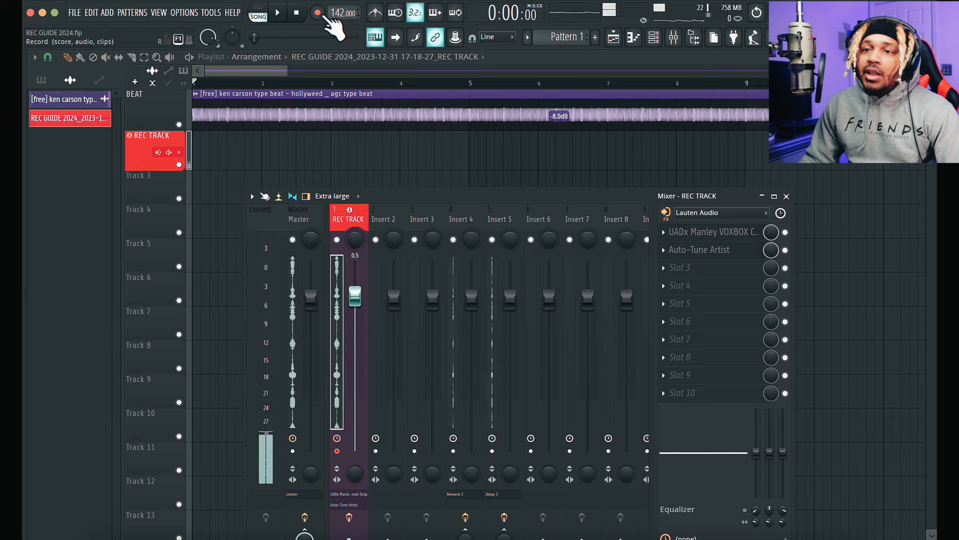
Step: Enable recording again and record a second vocal take on REC TRACK with its effects
click(318, 13)
click(495, 343)
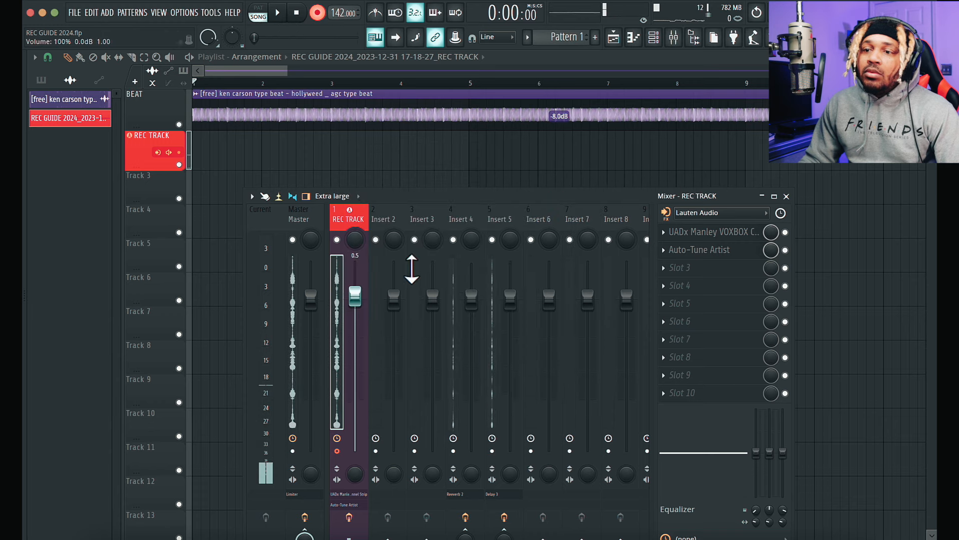
right_click(326, 10)
click(311, 9)
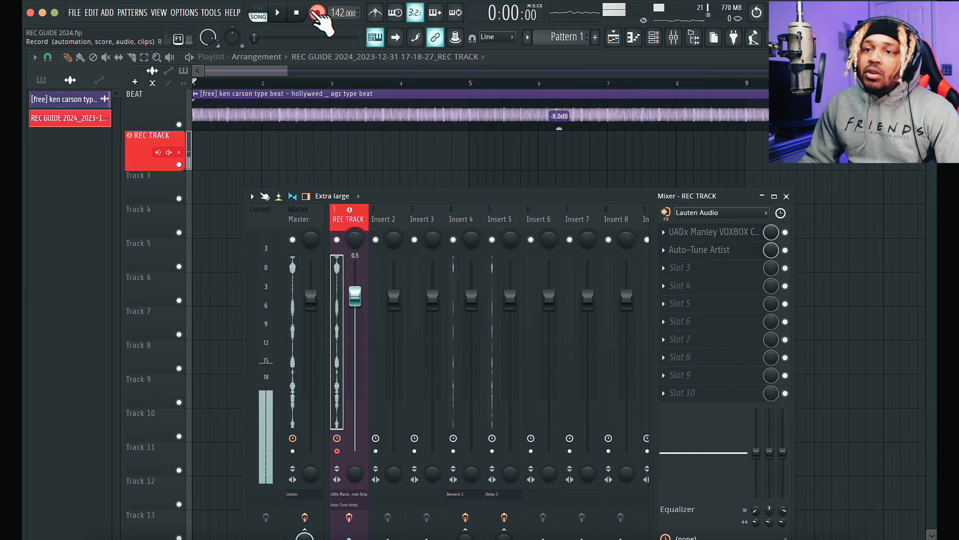
right_click(315, 13)
click(329, 27)
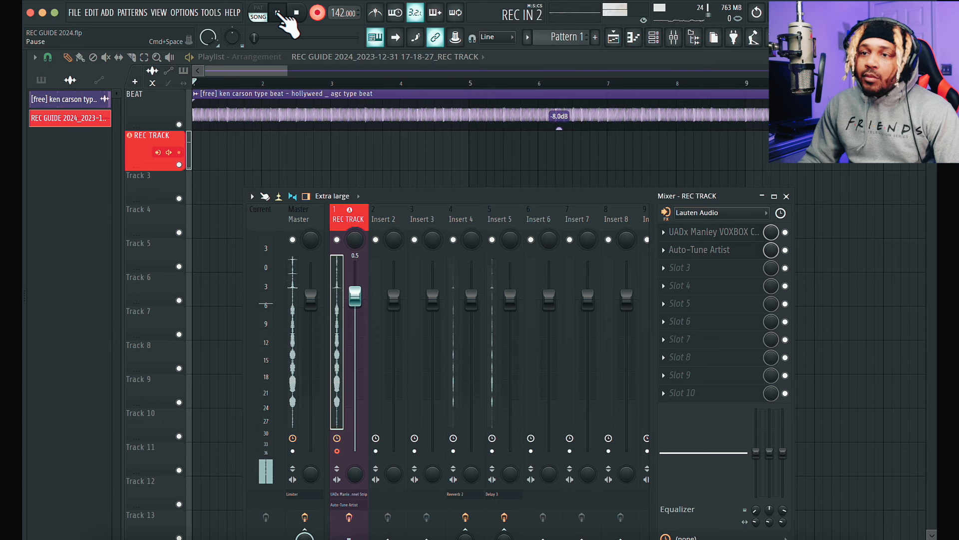
click(278, 13)
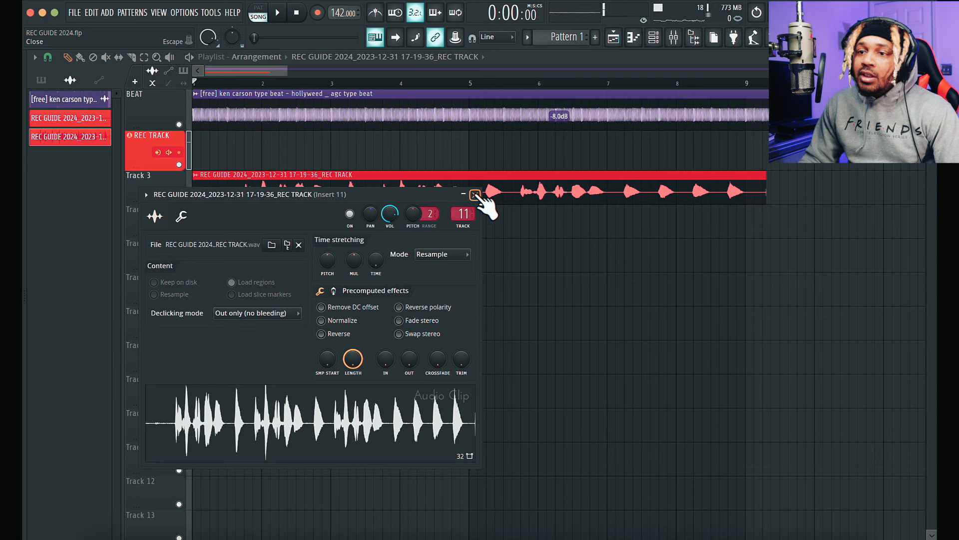
Step: Close the recorded clip's channel settings and play the take with the beat, checking its signal on Insert 11 in the mixer
key(Escape)
key(space)
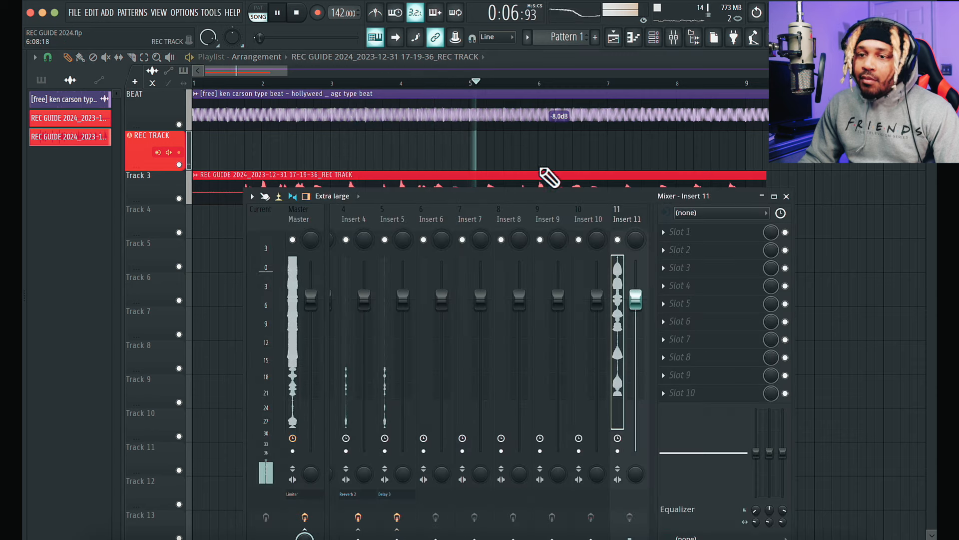
drag(491, 190, 593, 156)
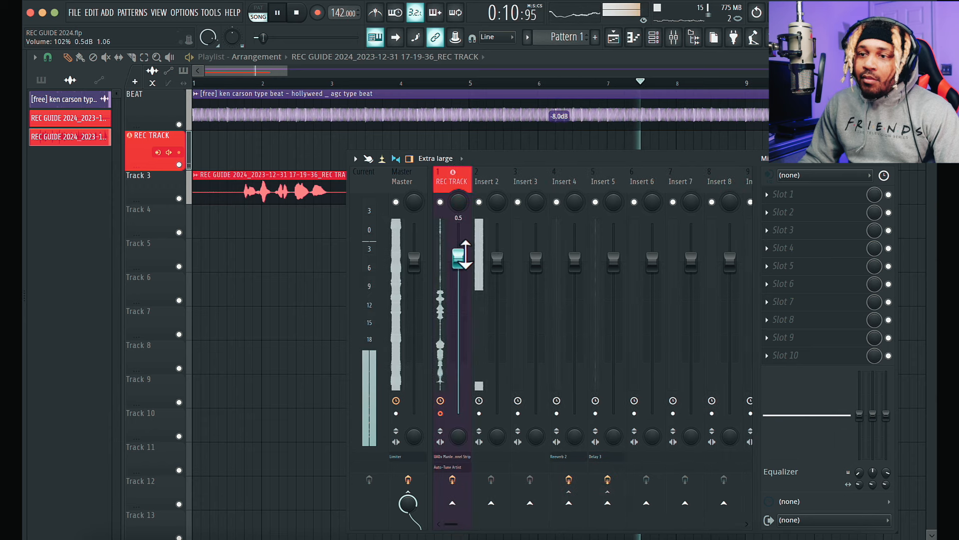
Step: Disable Auto-Tune Artist on REC TRACK and remove the track's sends to Insert 4 and Insert 5
click(452, 186)
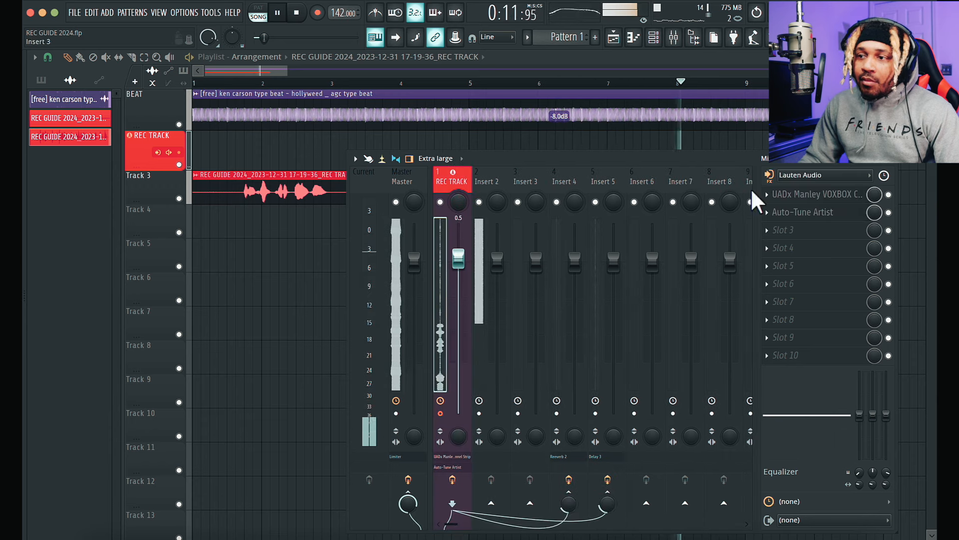
click(888, 212)
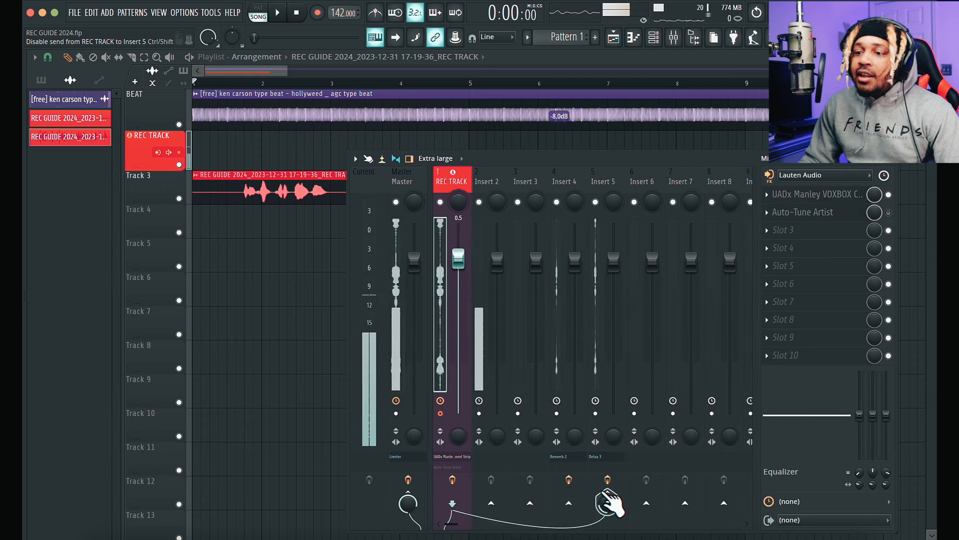
click(607, 492)
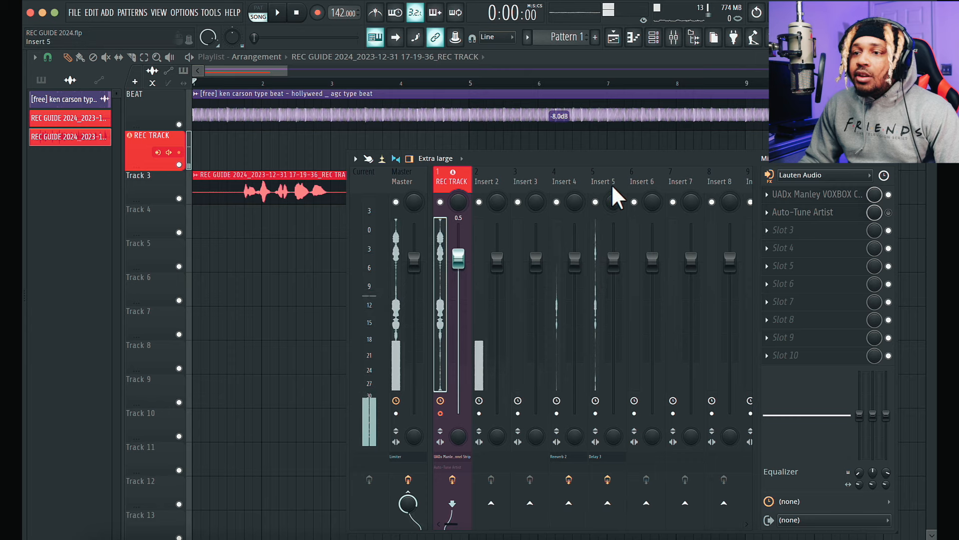
Step: Send Insert 11, the recorded vocal's mixer track, to the reverb on Insert 4 and the delay on Insert 5
drag(613, 155, 501, 224)
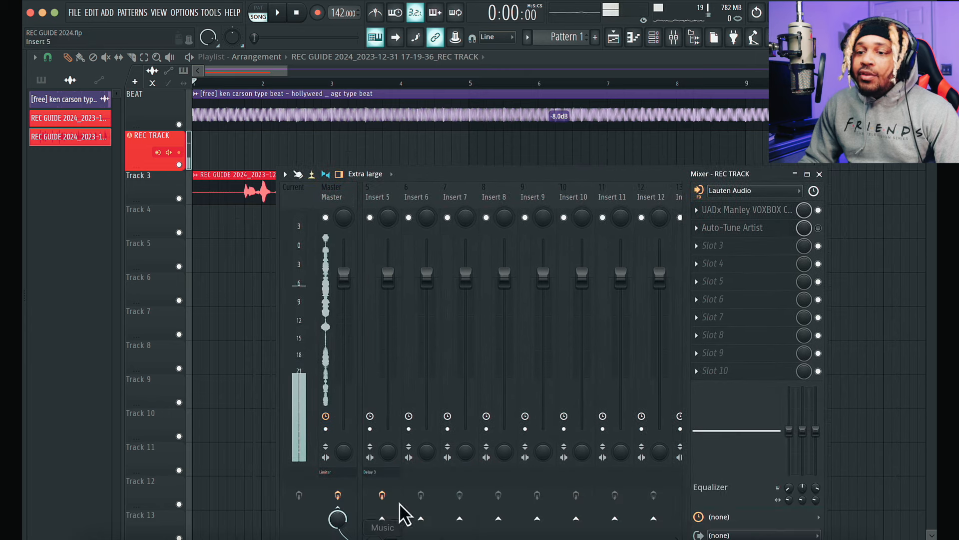
click(619, 197)
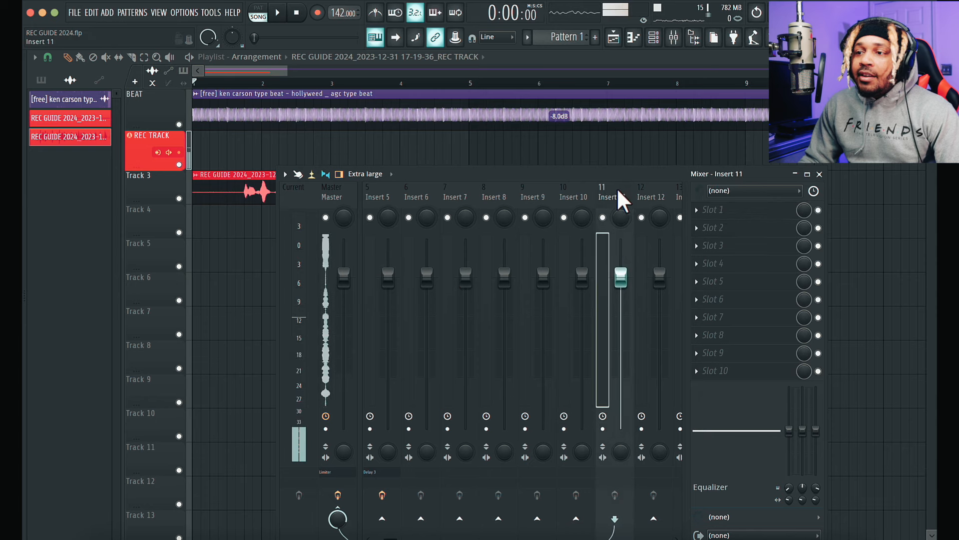
key(space)
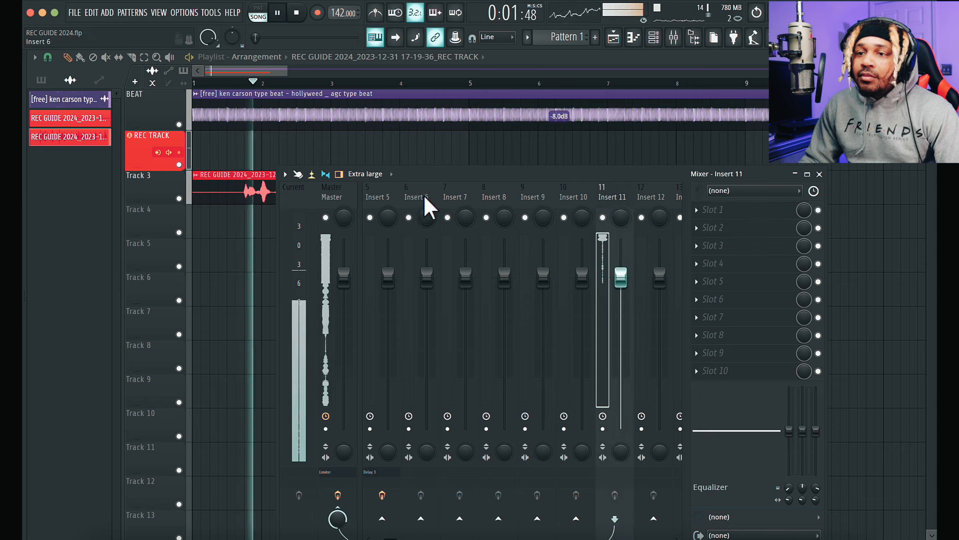
drag(436, 172, 504, 157)
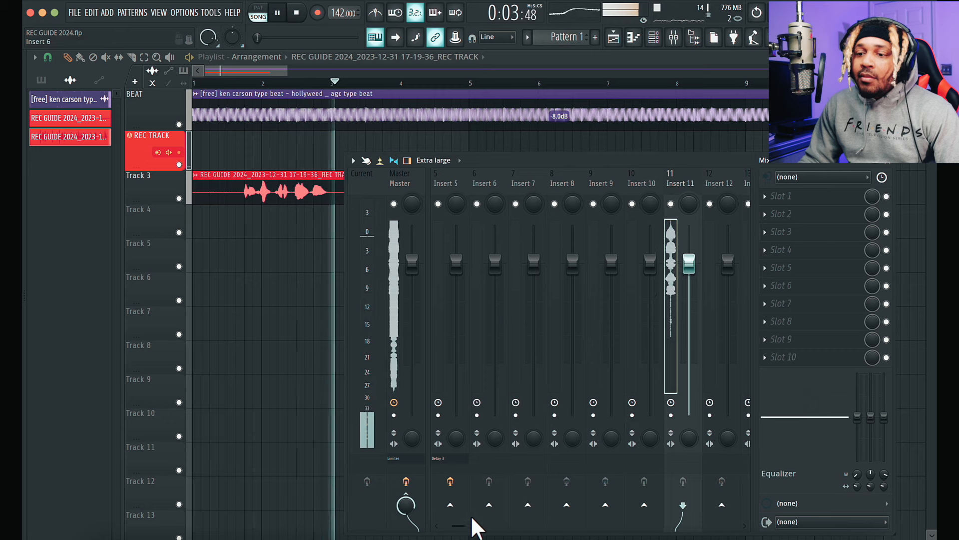
scroll(466, 525, left, 4)
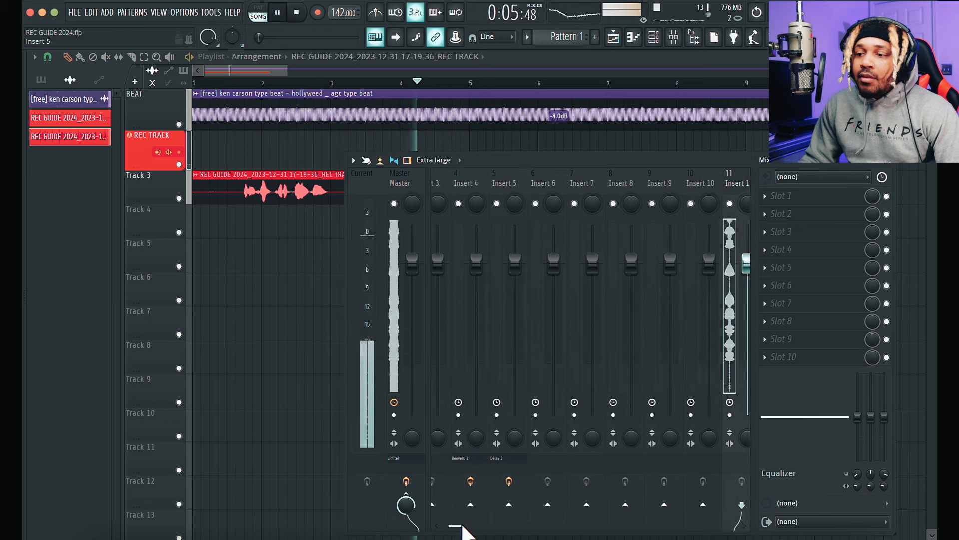
scroll(455, 525, right, 2)
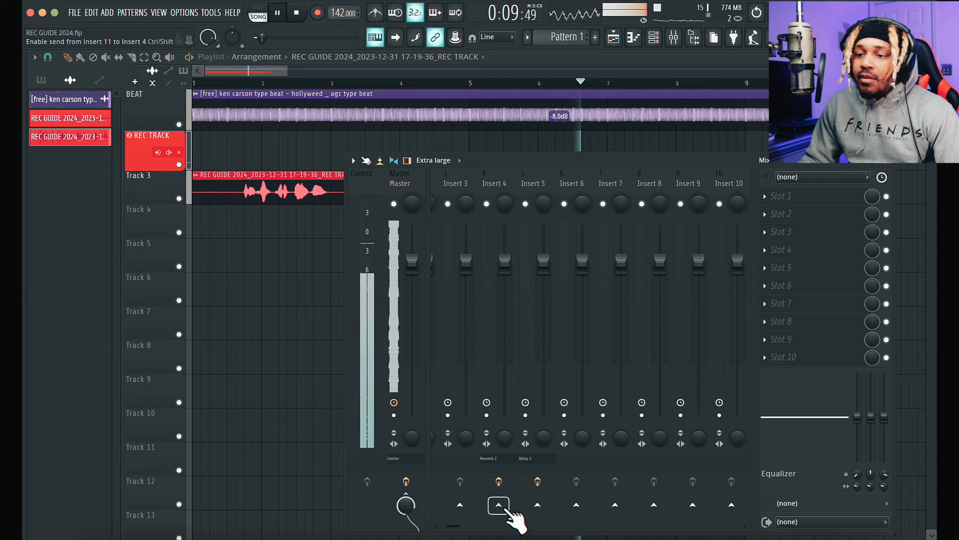
key(space)
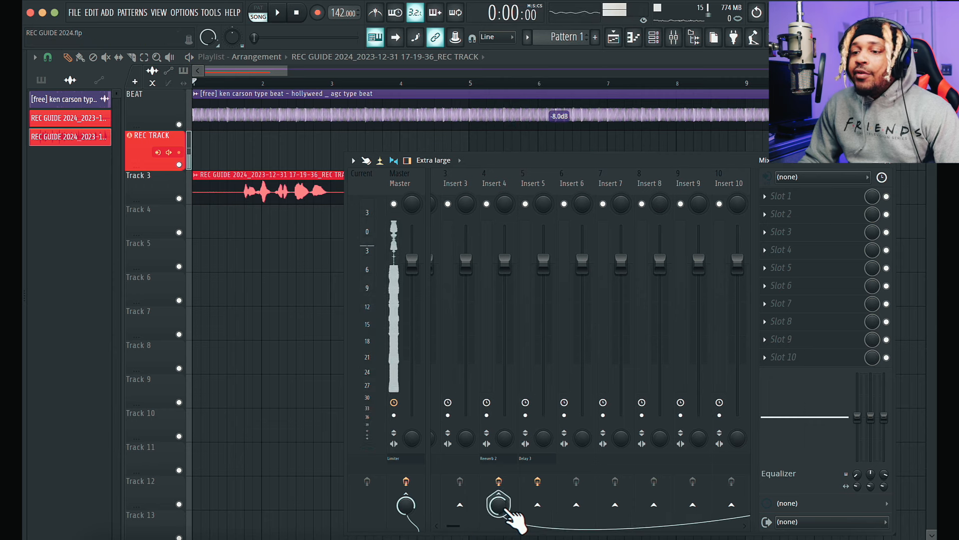
click(535, 506)
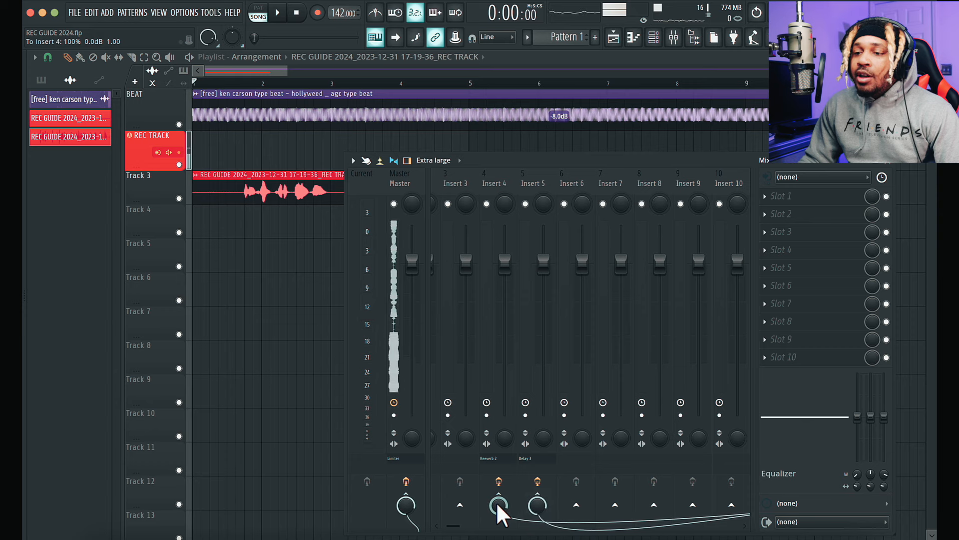
Step: Play the take and lower Insert 11's send to Insert 4 to about 42% and its send to Insert 5 to about 78%
key(space)
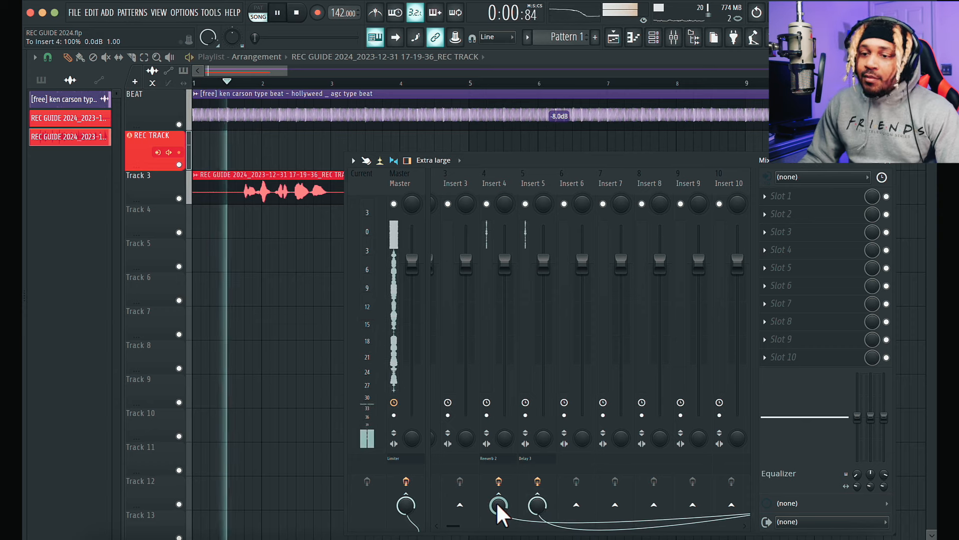
drag(498, 506, 498, 530)
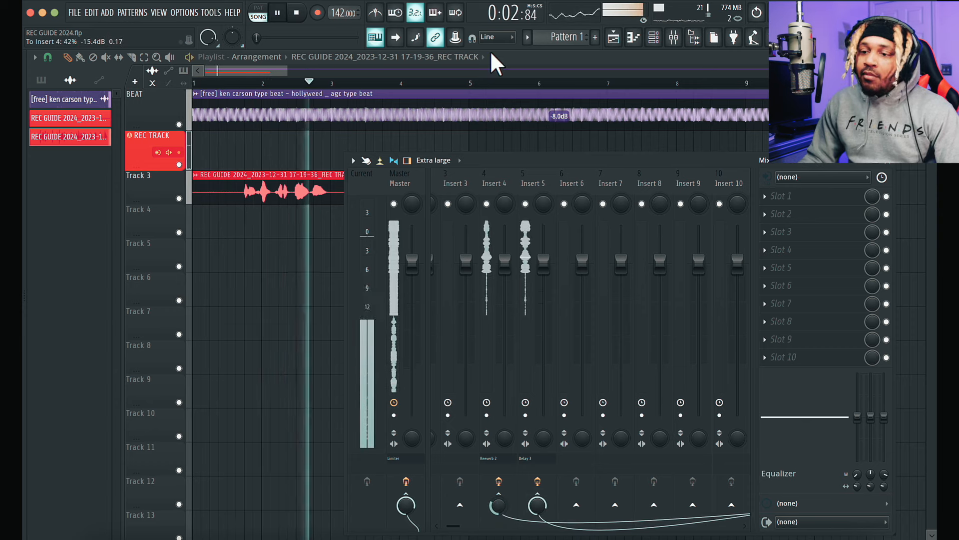
drag(537, 502, 537, 525)
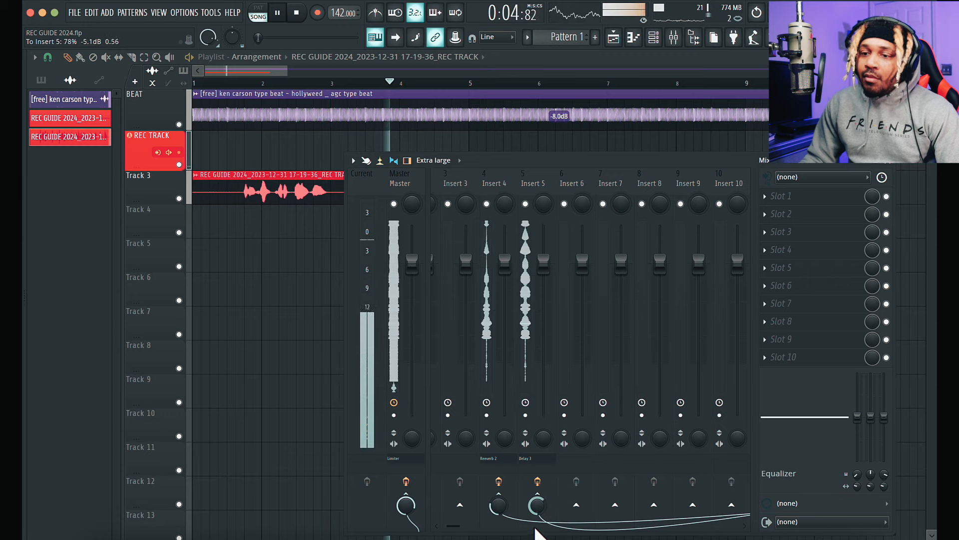
drag(533, 15, 495, 516)
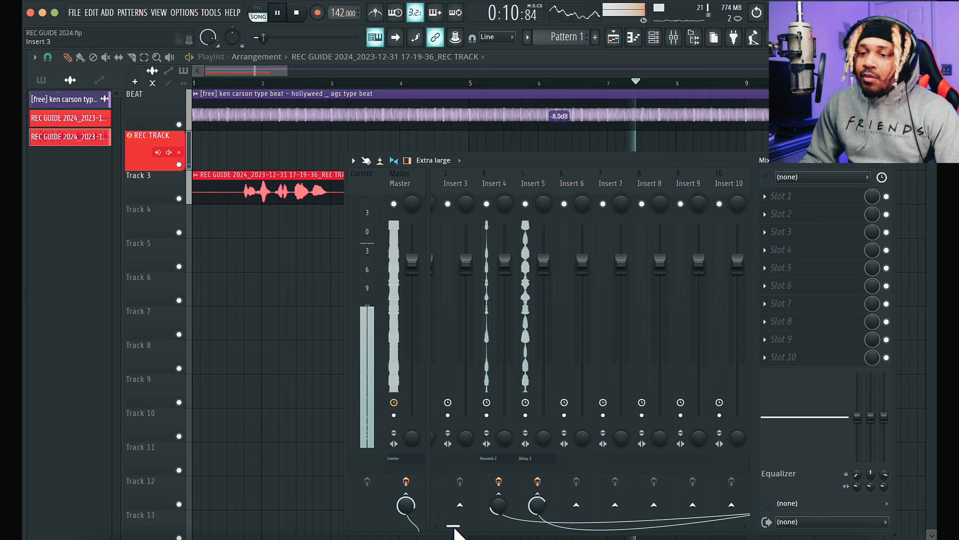
Step: Close the mixer and lower the gain of the vocal clip on Track 3 to -6.7 dB
drag(454, 525, 471, 525)
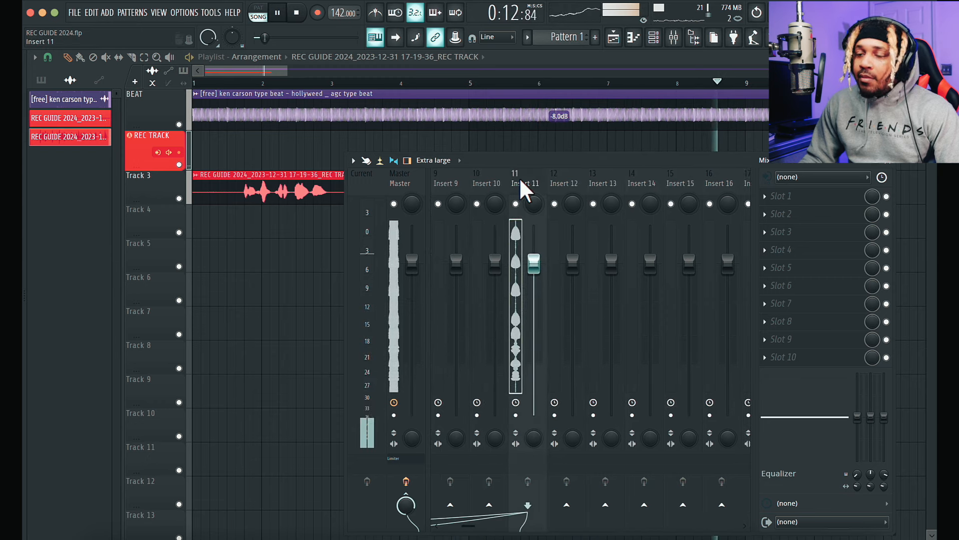
click(178, 182)
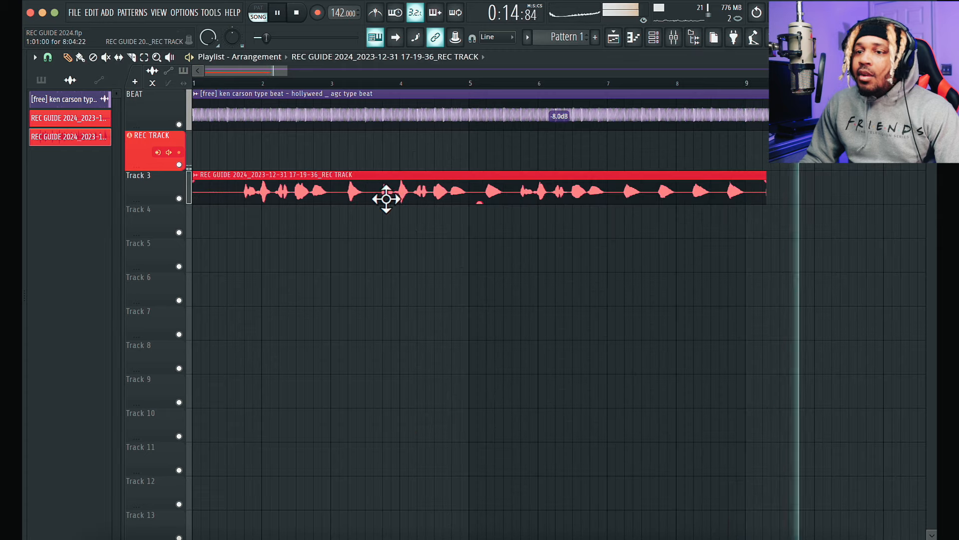
key(space)
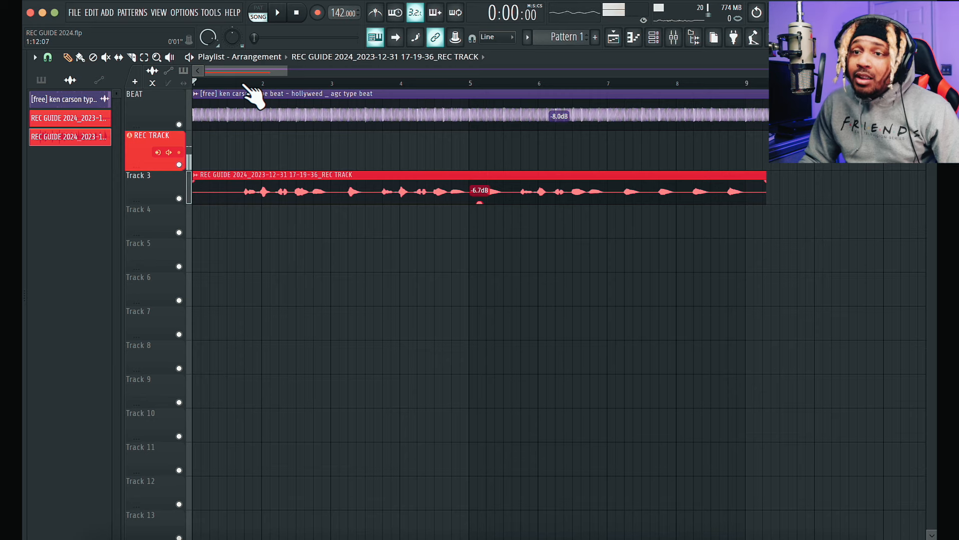
Step: Play the vocal with the beat and examine the overall peak level on the mixer's meter
key(space)
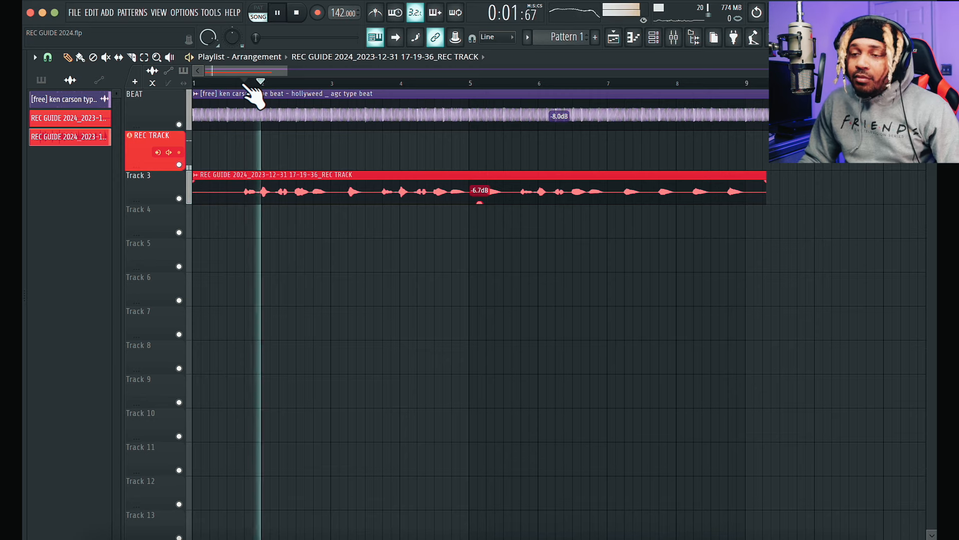
click(675, 39)
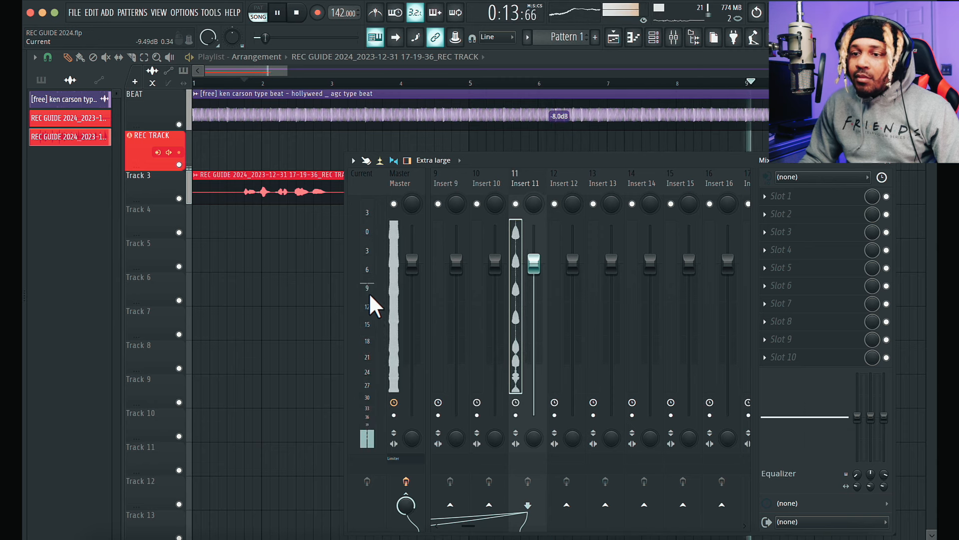
key(space)
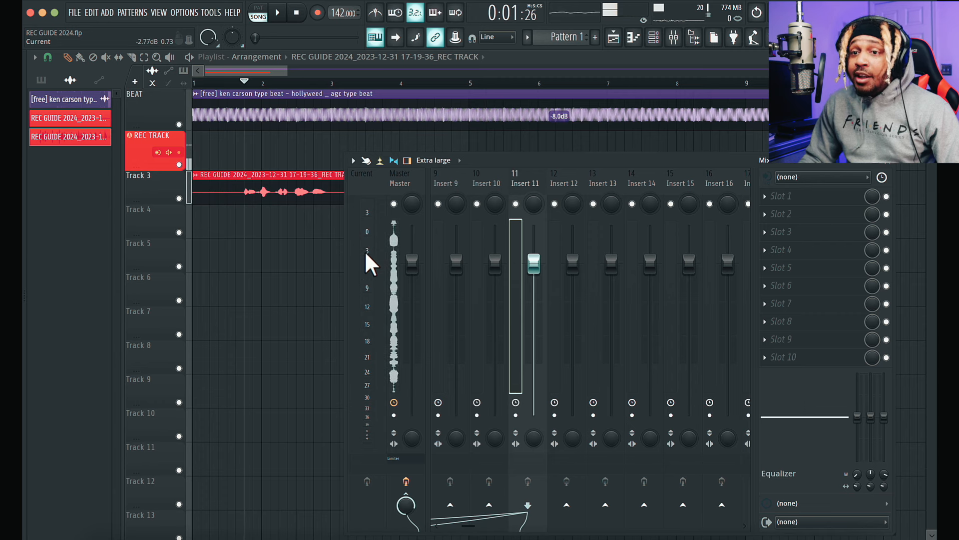
key(space)
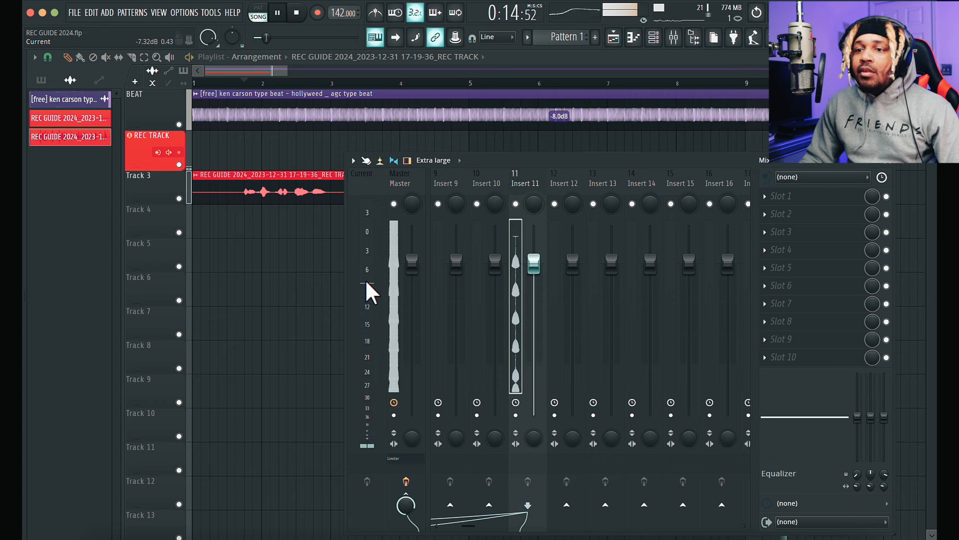
key(space)
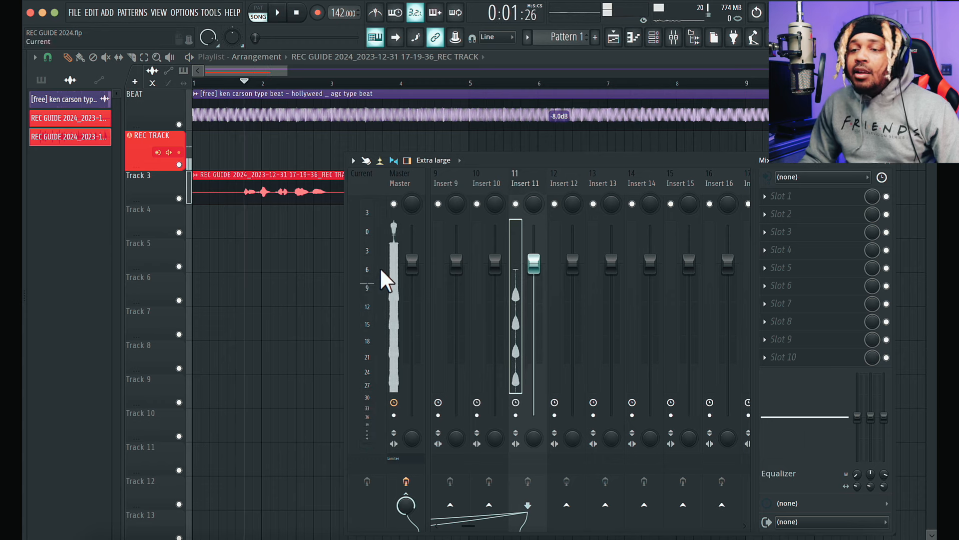
drag(513, 156, 492, 155)
drag(493, 155, 469, 149)
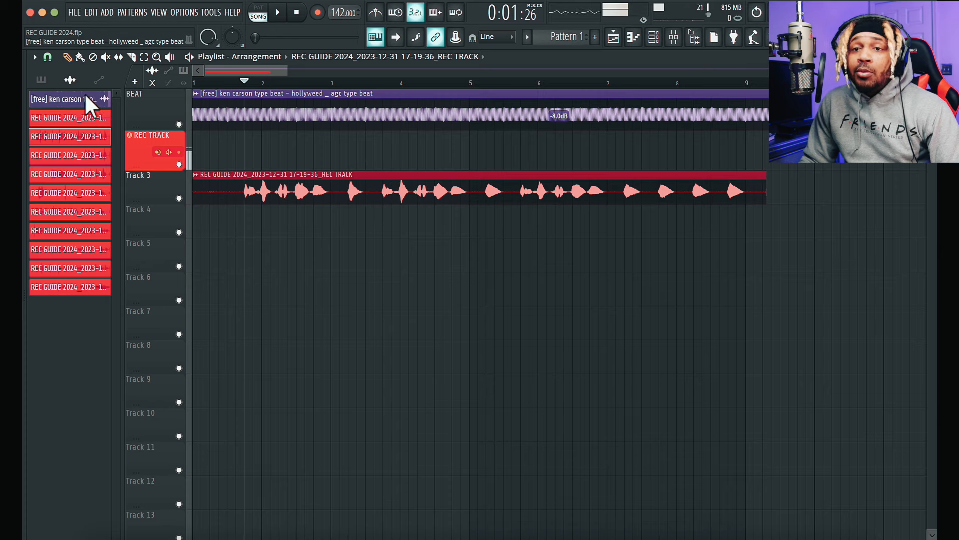
Step: Select all unused audio clips in the clip picker and delete them from the project
scroll(82, 95, down, 3)
scroll(399, 247, up, 3)
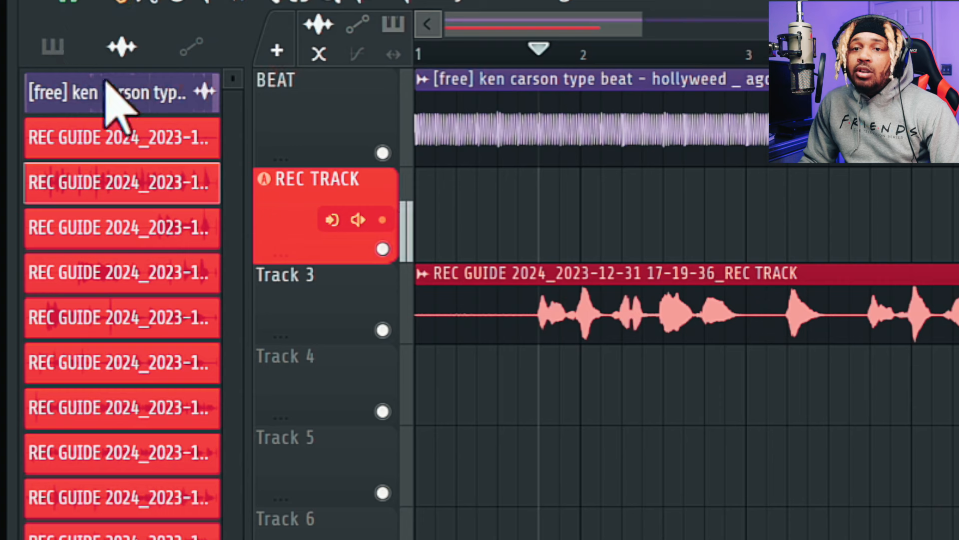
click(141, 50)
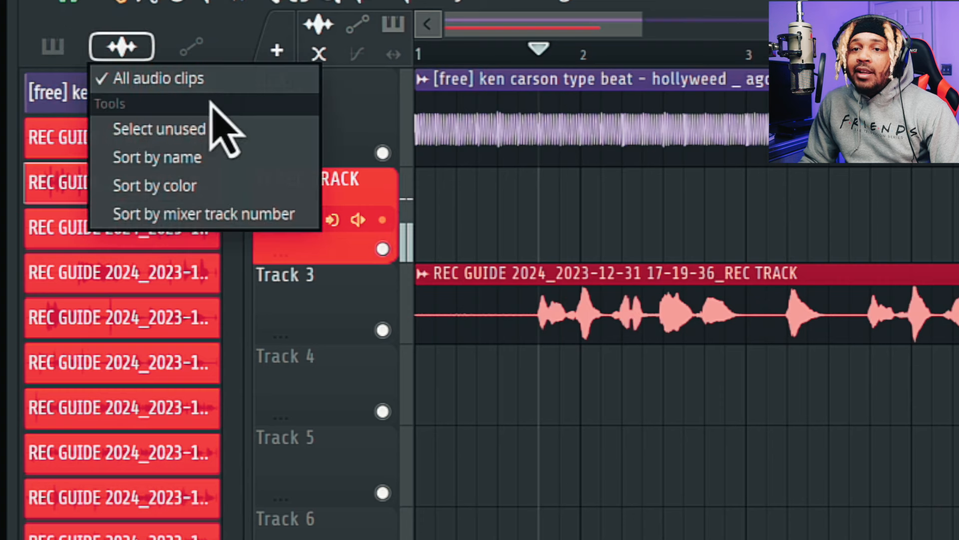
click(214, 128)
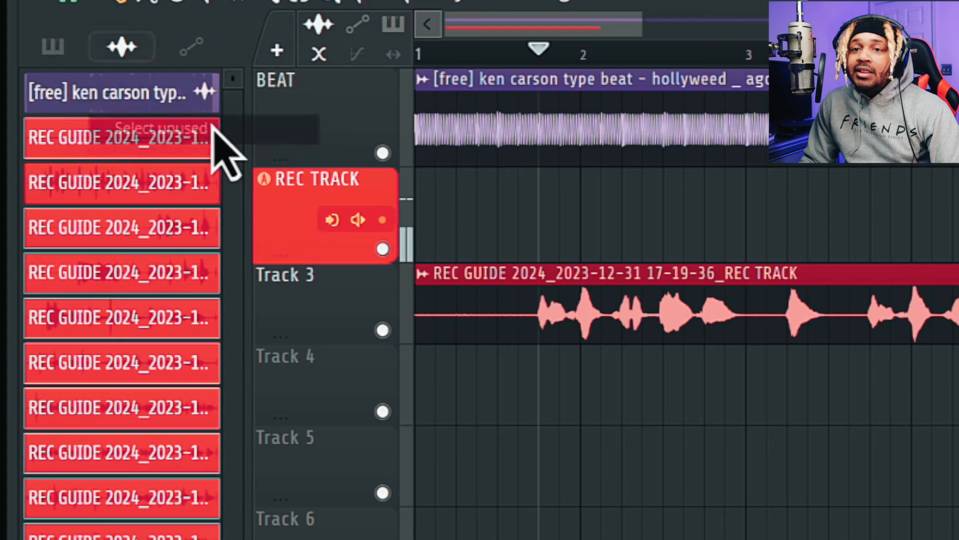
right_click(172, 144)
click(244, 466)
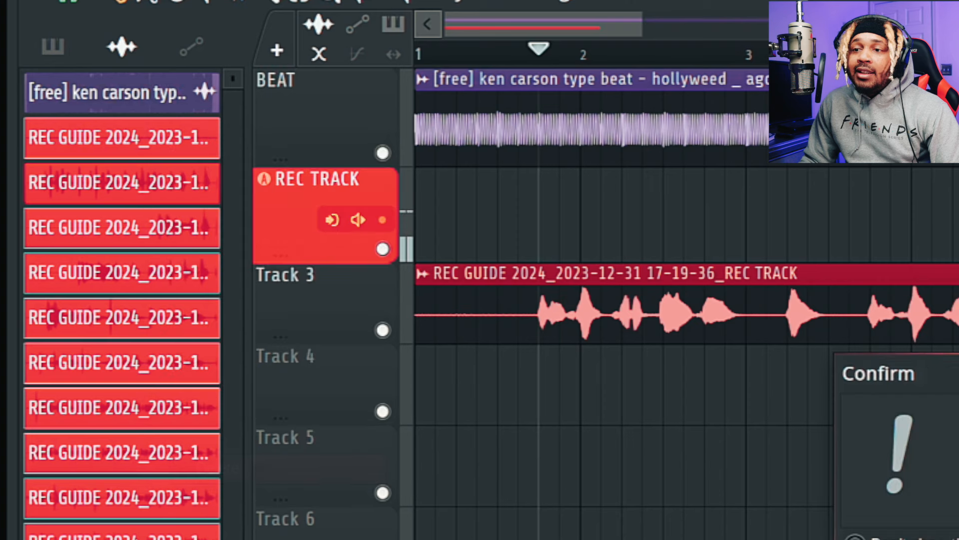
click(955, 538)
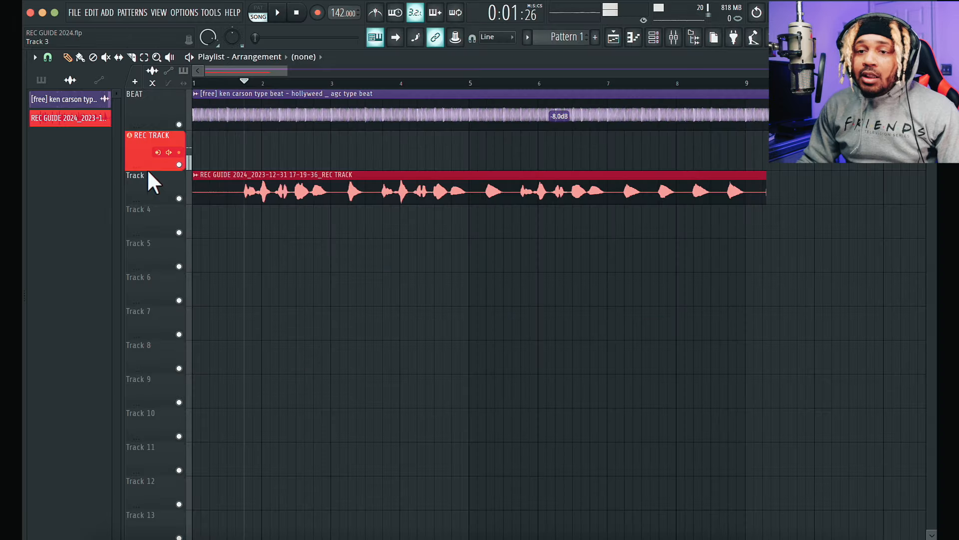
Step: Rename Track 3 as LEAD VOX with a green color and increase the track's height in the playlist
right_click(306, 277)
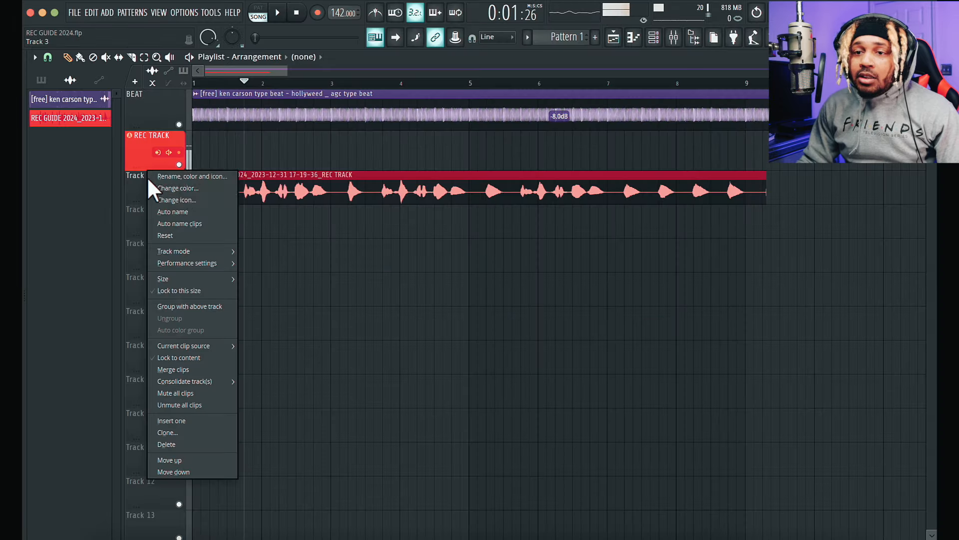
click(196, 177)
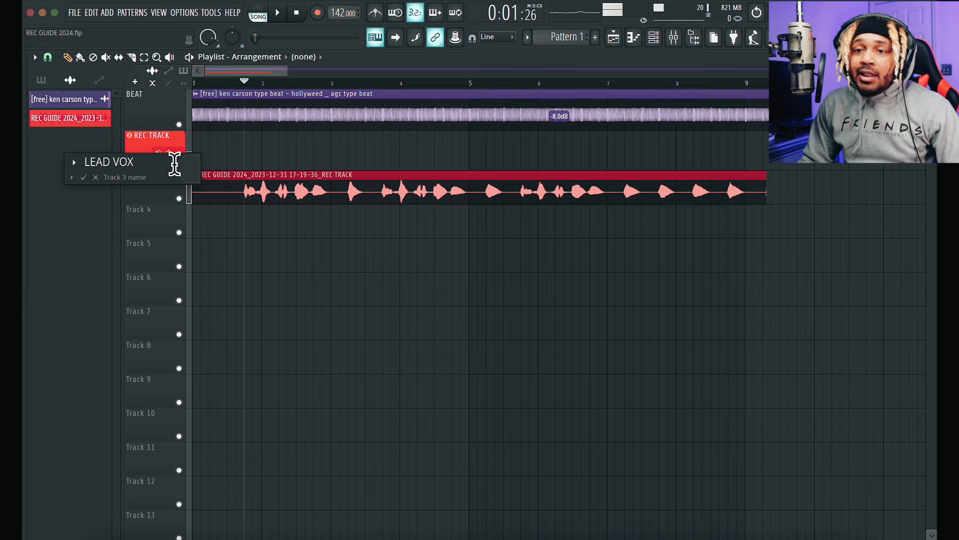
click(187, 170)
mouse_move(259, 305)
mouse_down()
mouse_move(282, 285)
mouse_move(331, 289)
mouse_up()
click(388, 463)
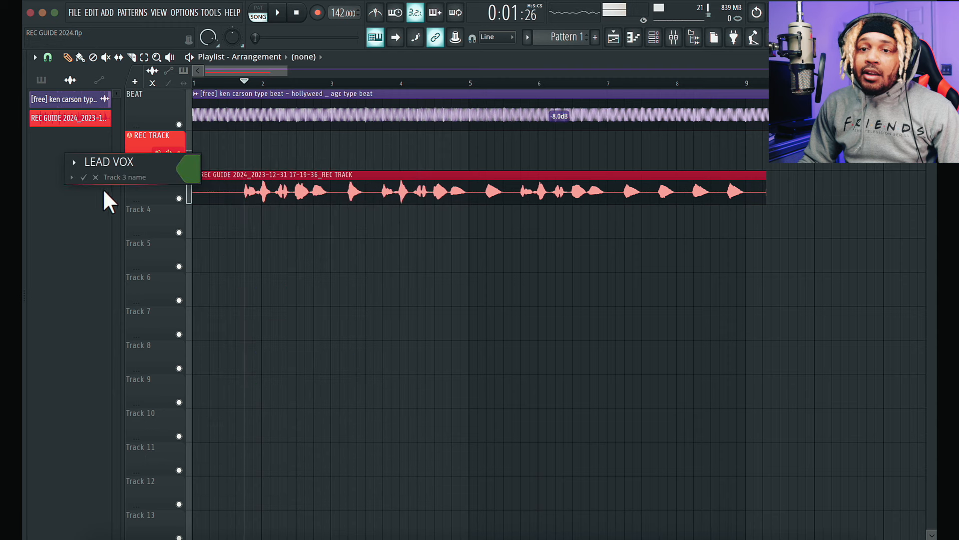
click(72, 178)
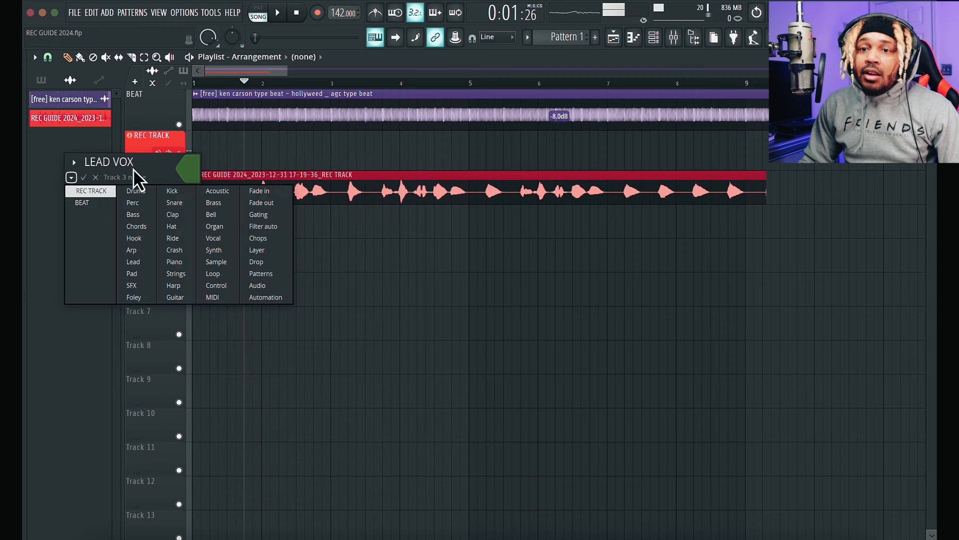
click(84, 176)
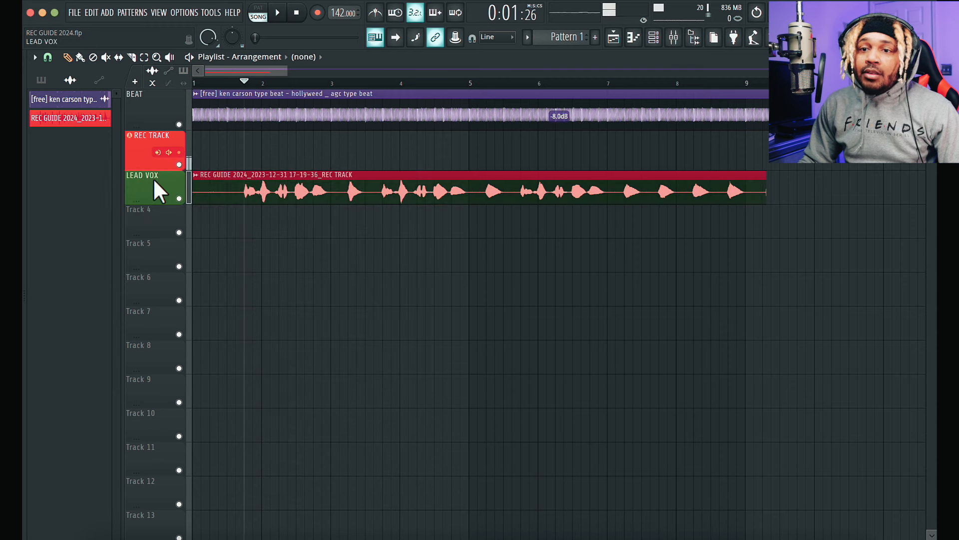
drag(141, 201, 140, 236)
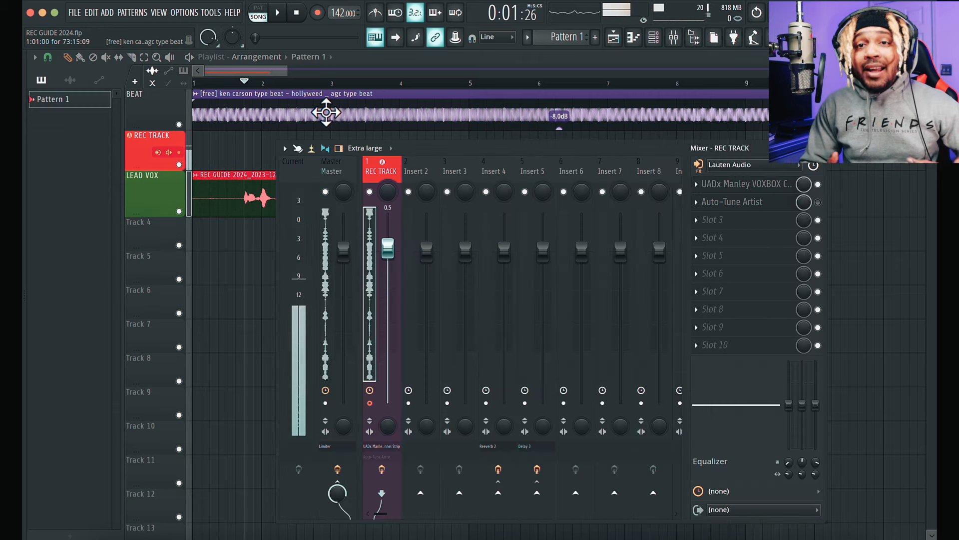